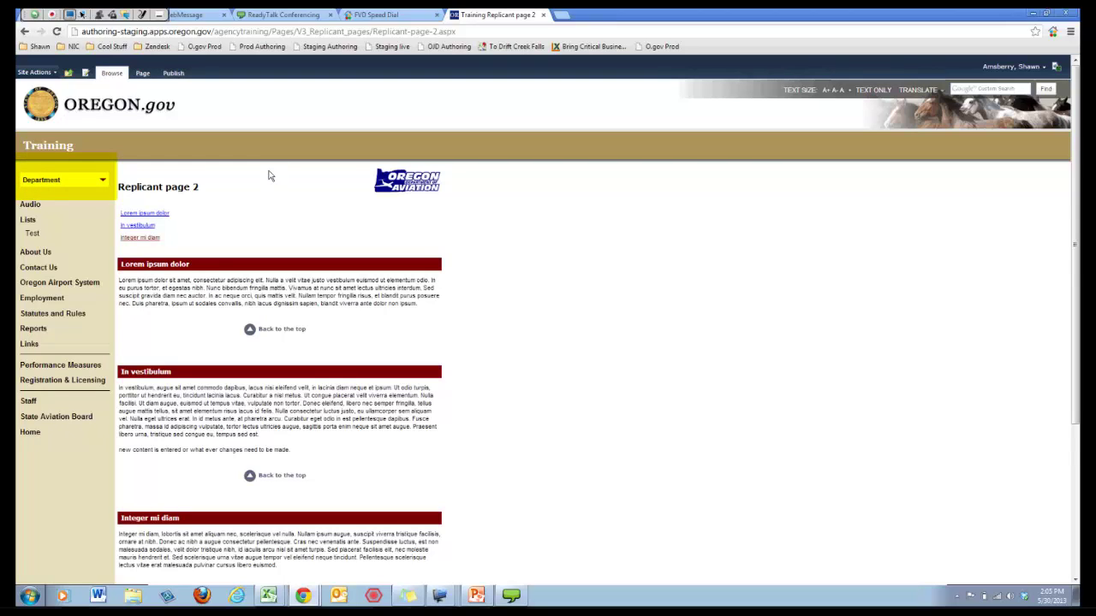
Step: Examine Replicant page 2 down to its footer and test the Lorem ipsum dolor, Integer mi diam and back-to-top links
left_click(76, 180)
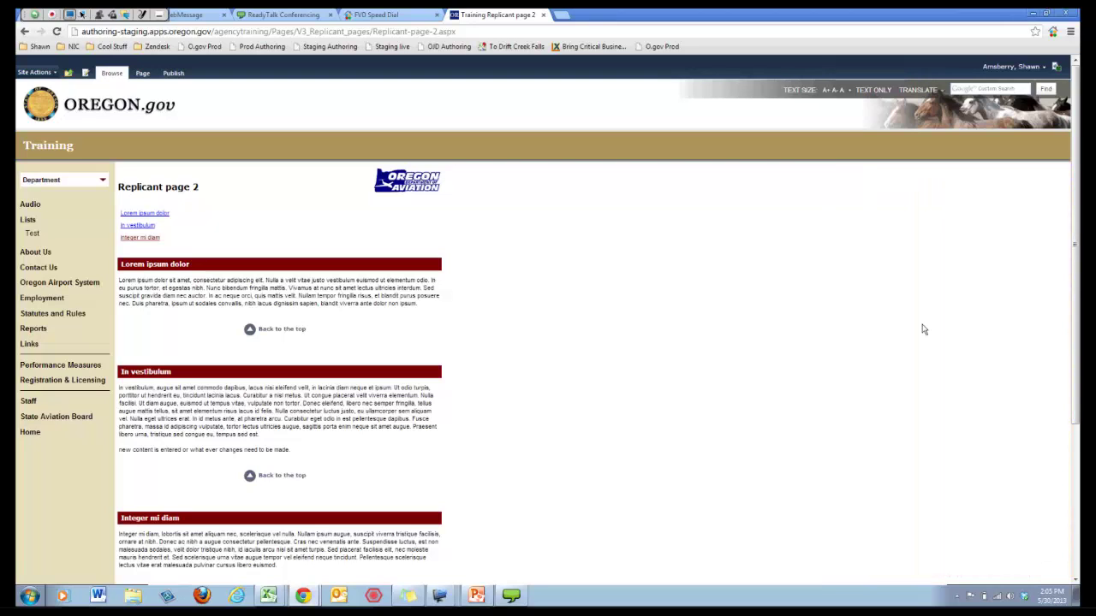
scroll(614, 333, "down", 5)
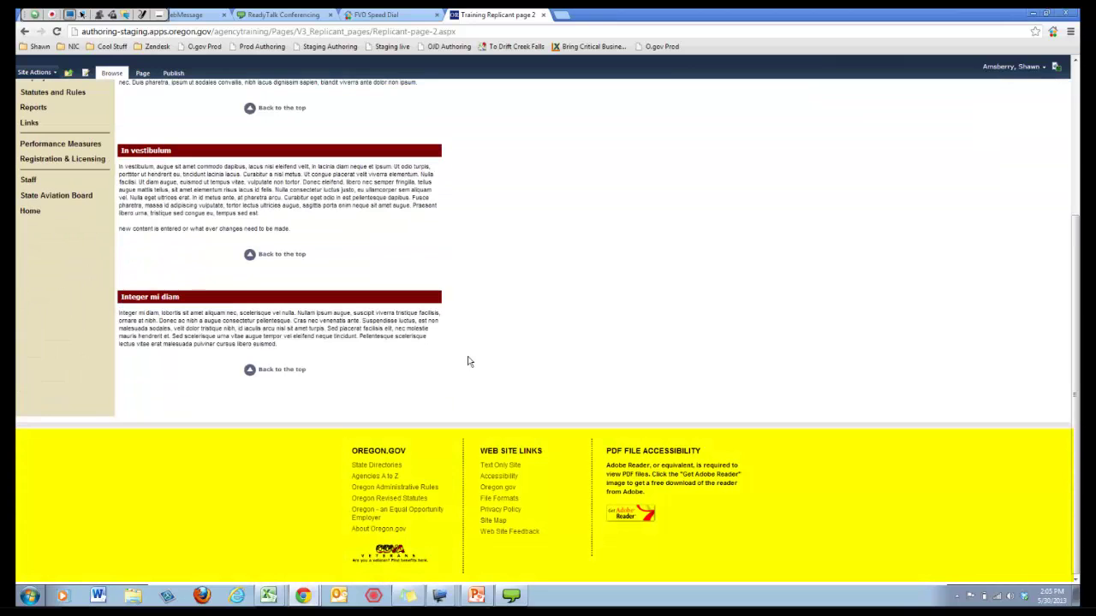
scroll(657, 233, "up", 5)
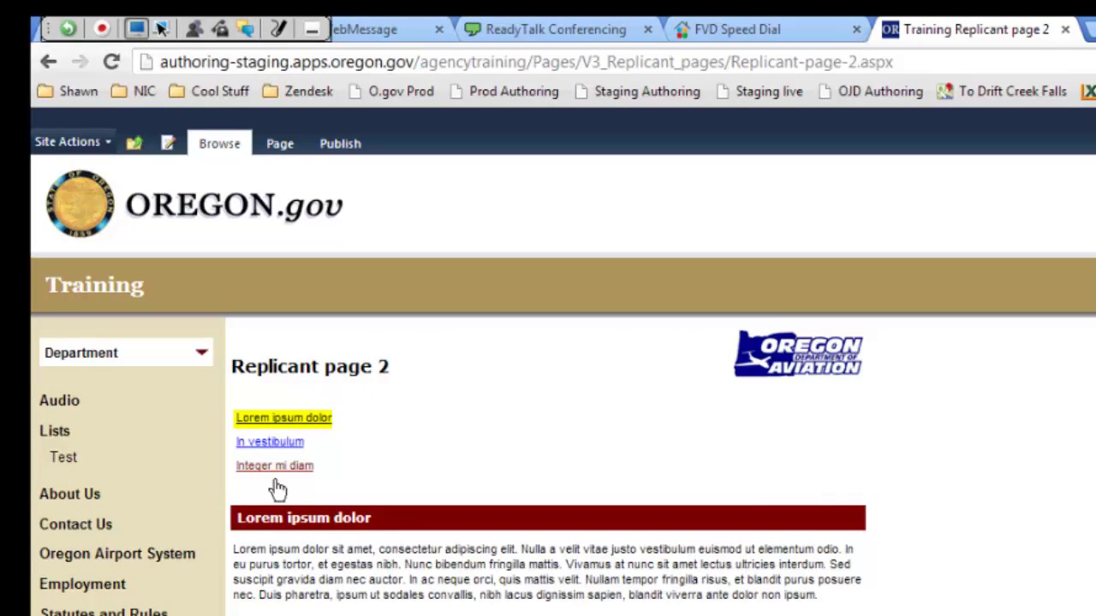
left_click(292, 440)
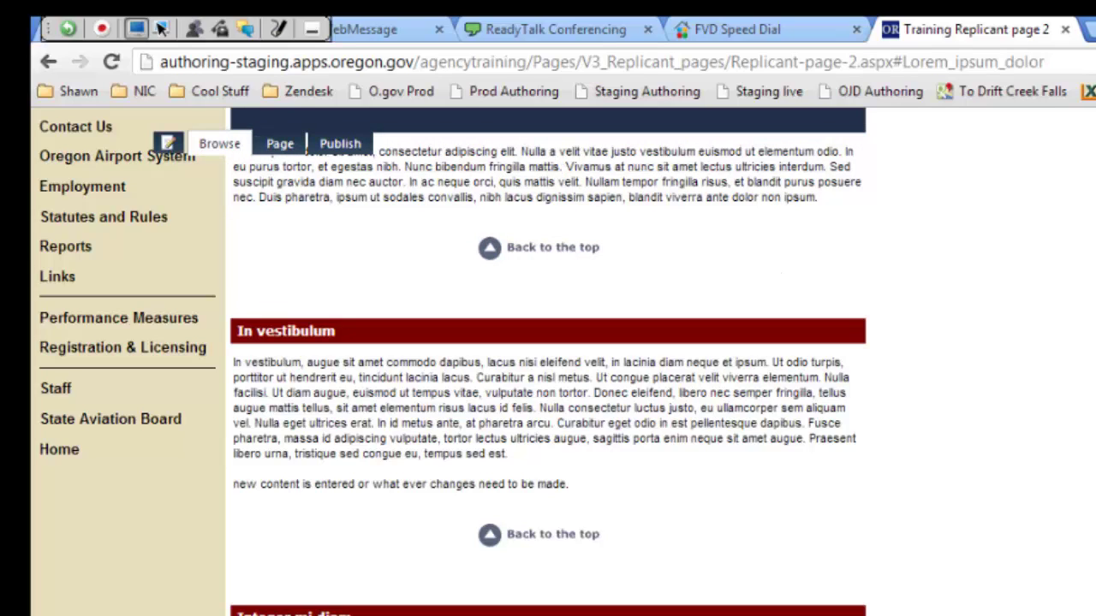
scroll(291, 224, "up", 2)
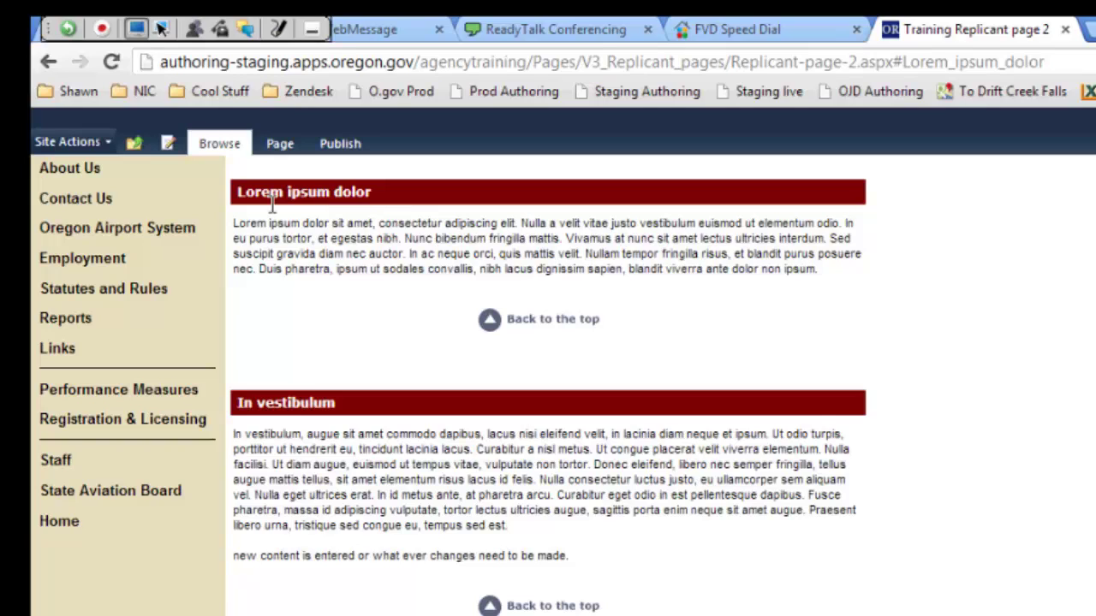
left_click(530, 321)
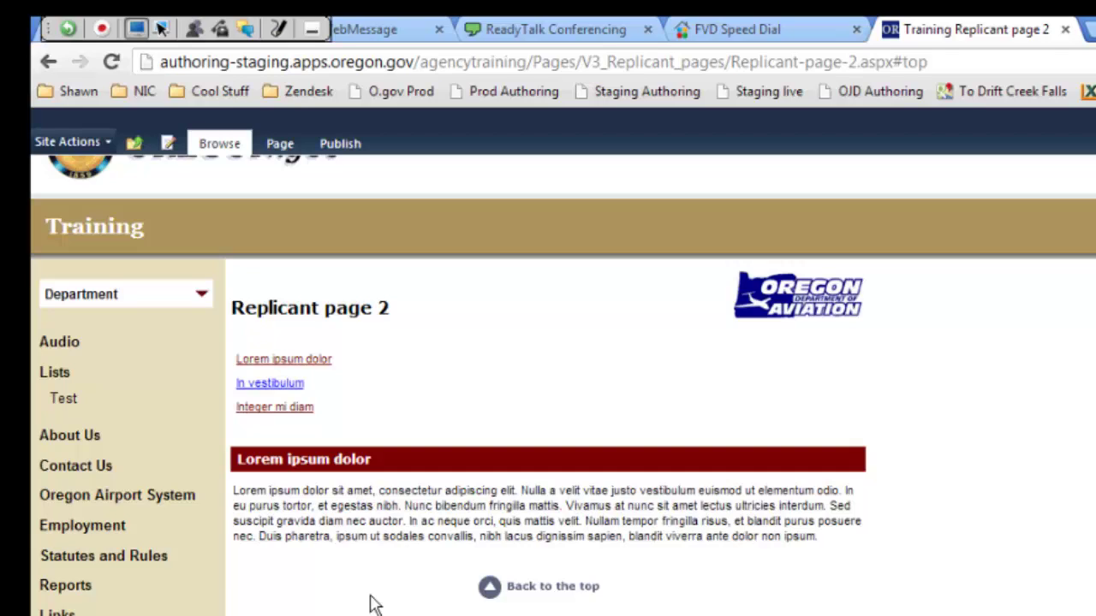
left_click(287, 408)
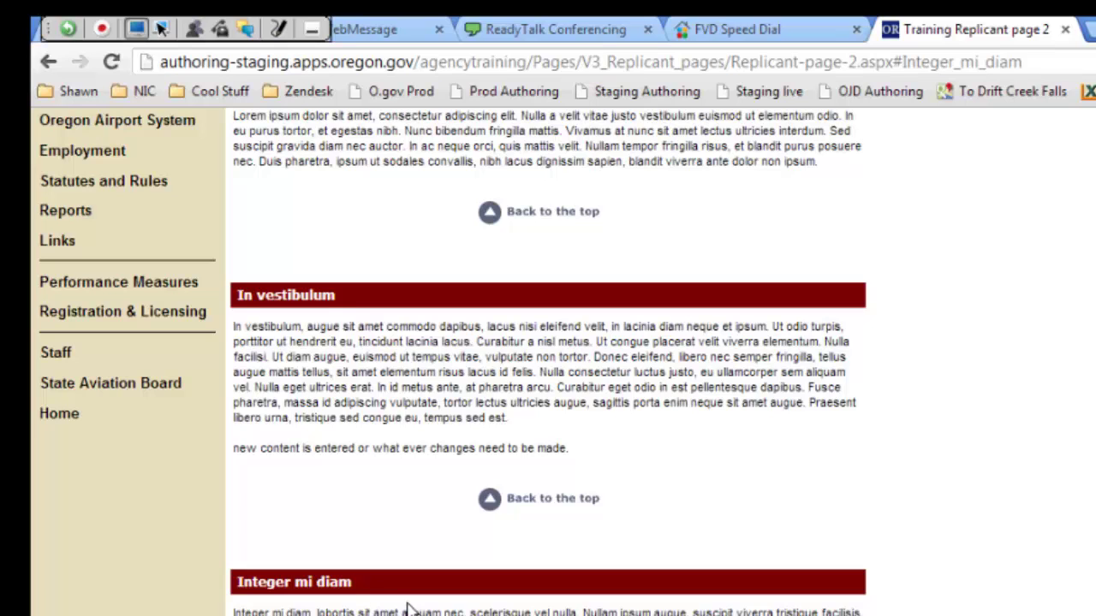
left_click(552, 498)
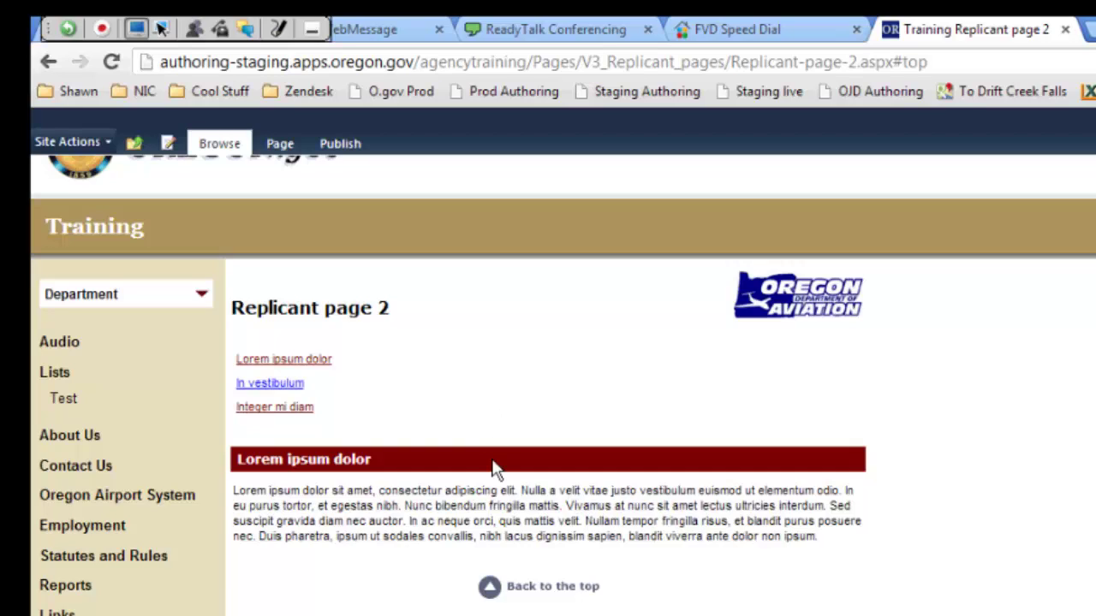
Step: Open the V3_Replicant_pages folder in the site's Pages library and check the page layouts of its pages
left_click(92, 152)
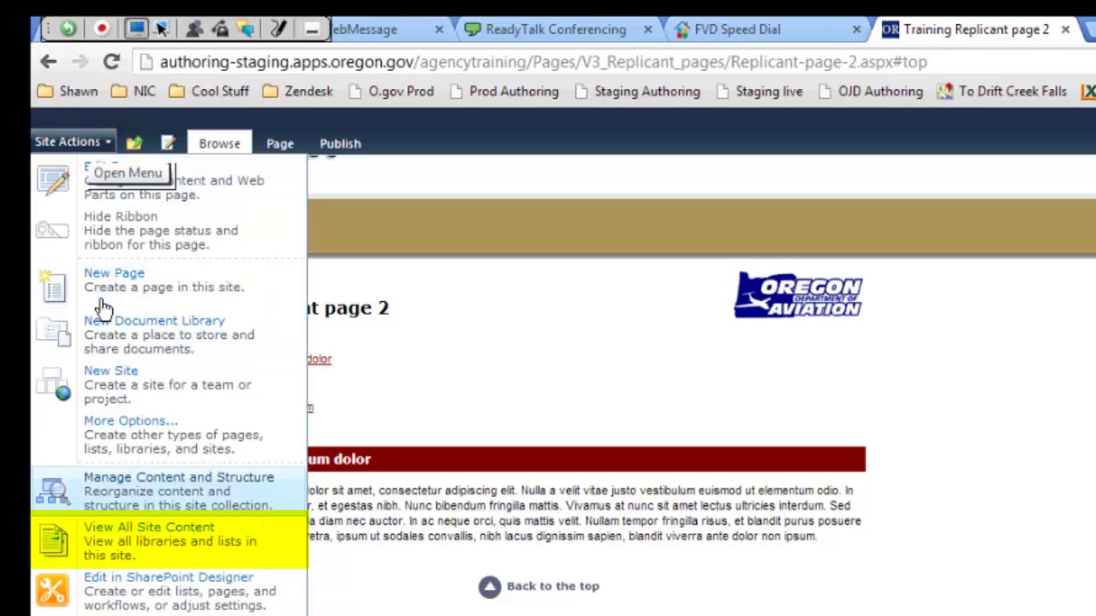
left_click(141, 552)
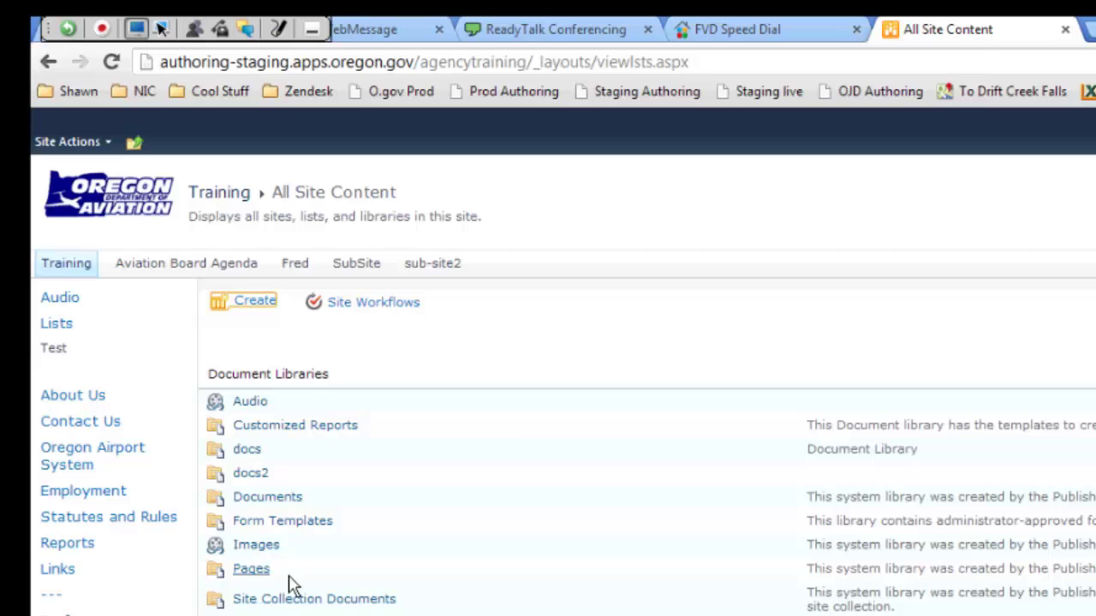
left_click(257, 572)
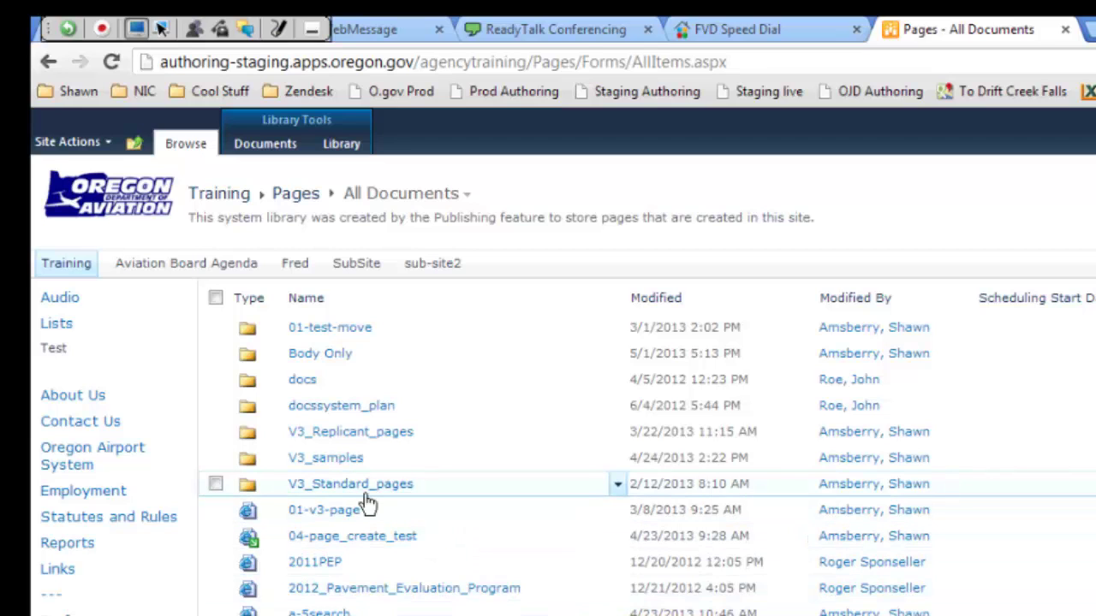
left_click(359, 435)
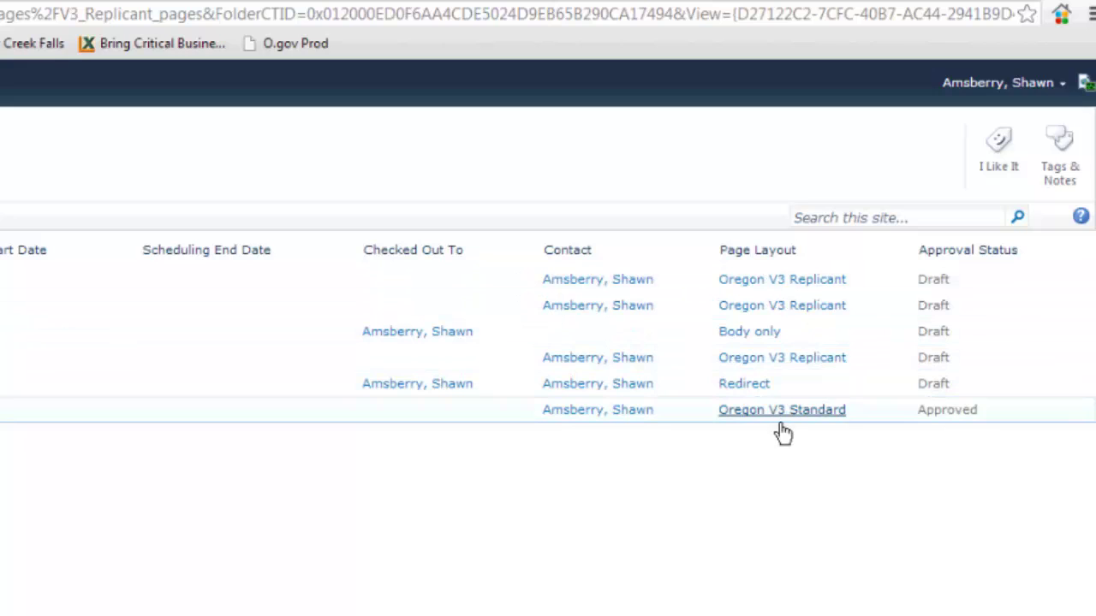
left_click(768, 361)
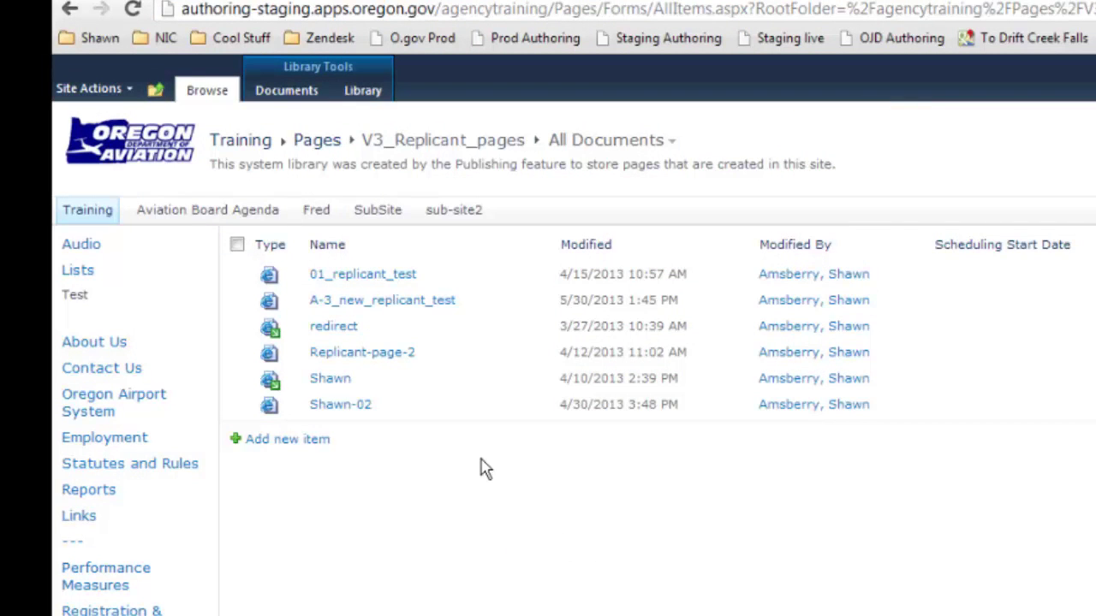
Step: Open Replicant-page-2 from the folder and put the page into edit mode
left_click(368, 351)
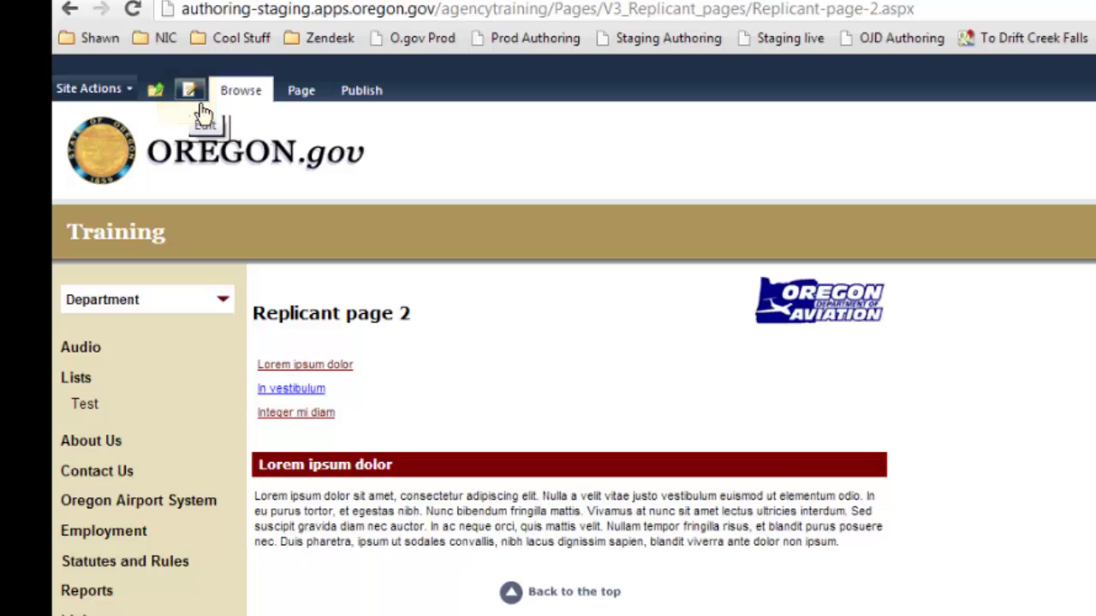
left_click(86, 89)
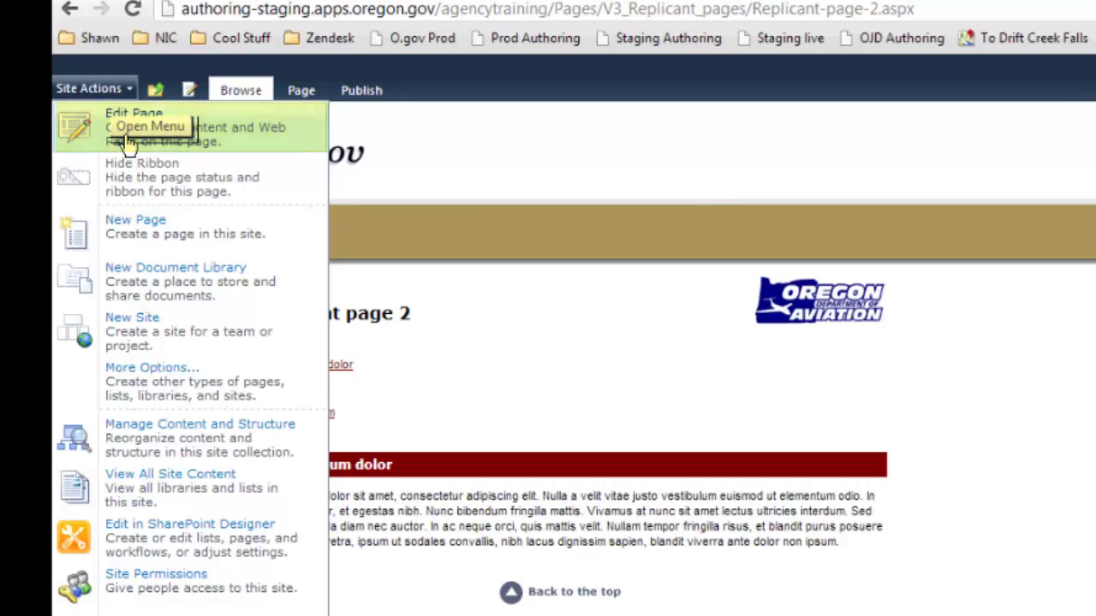
left_click(320, 96)
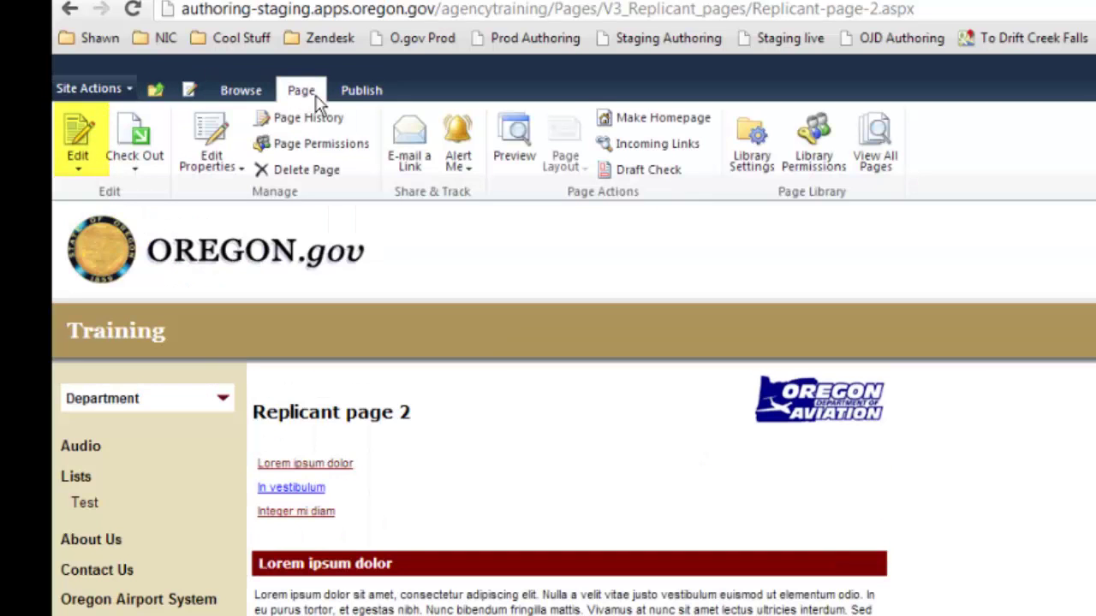
left_click(79, 151)
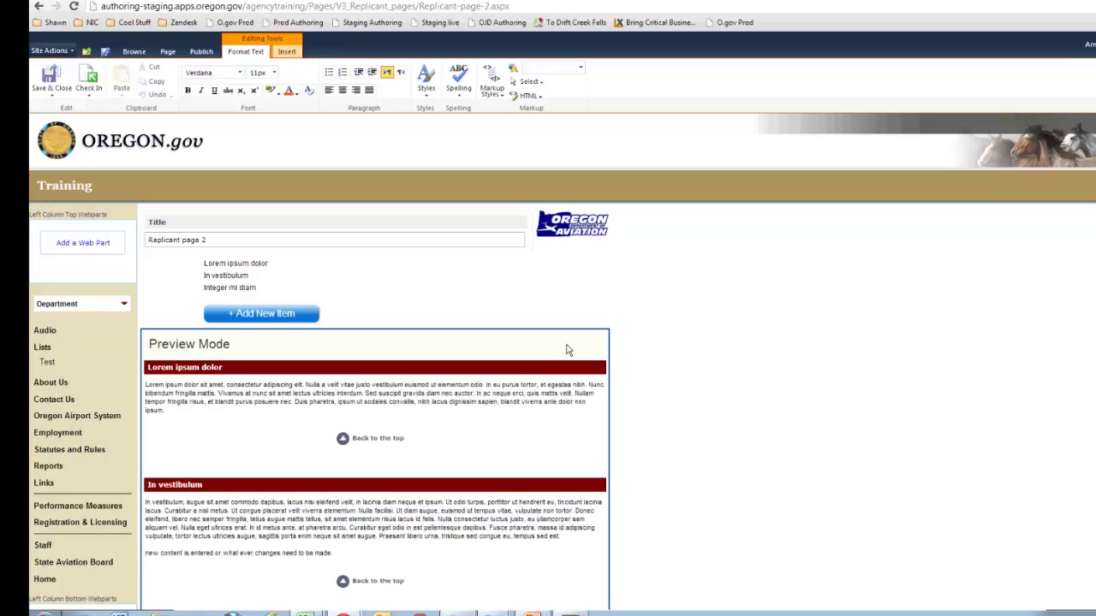
Step: Open the In vestibulum item for editing and add the line "New content in a section" below its existing text
mouse_move(521, 300)
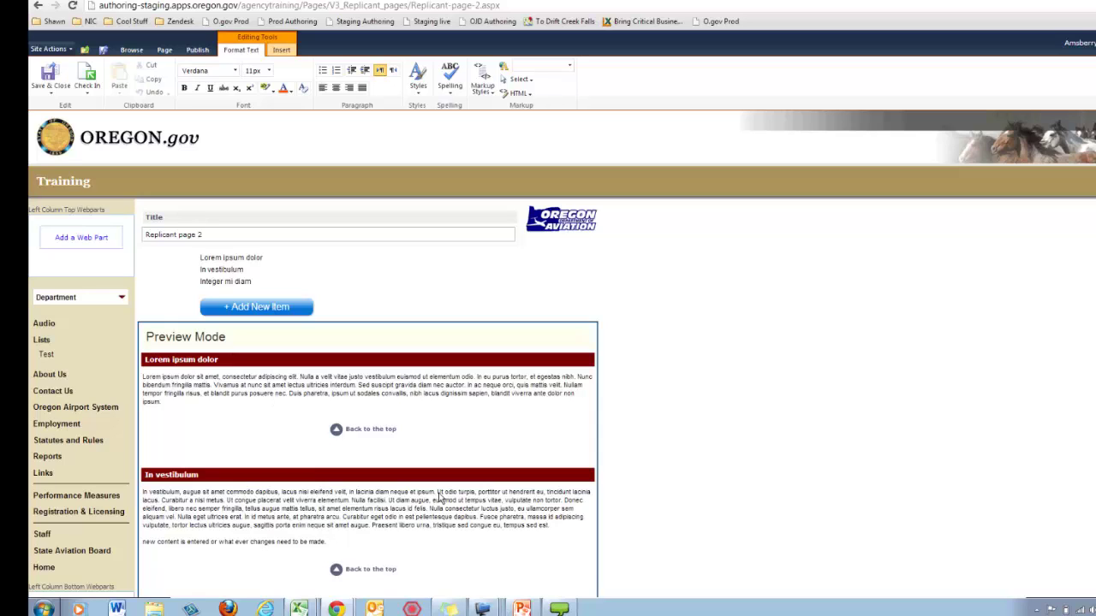
scroll(422, 520, "down", 2)
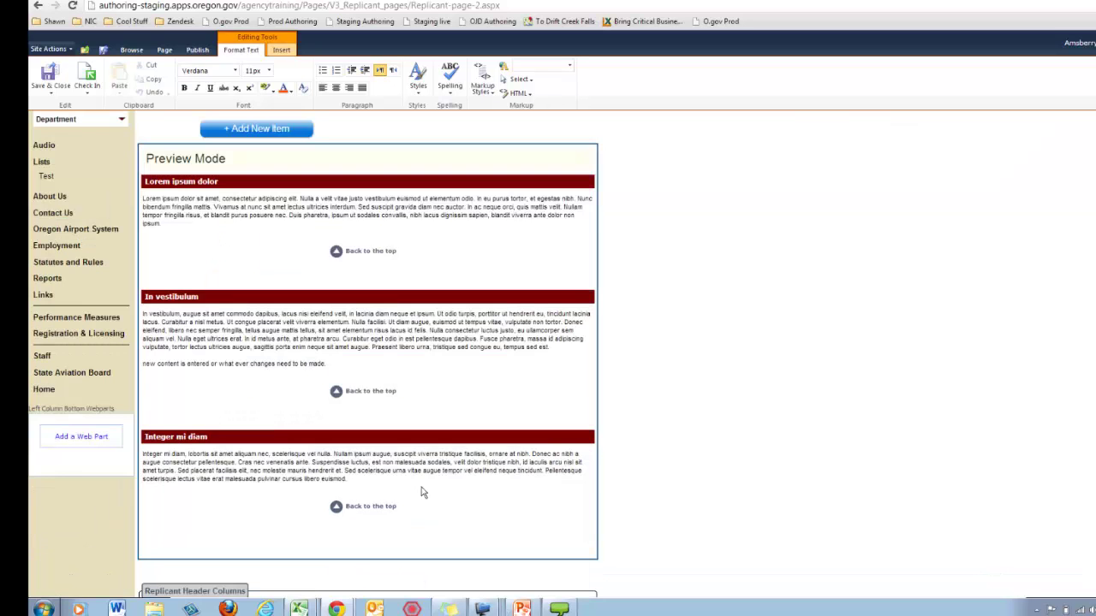
scroll(410, 379, "up", 2)
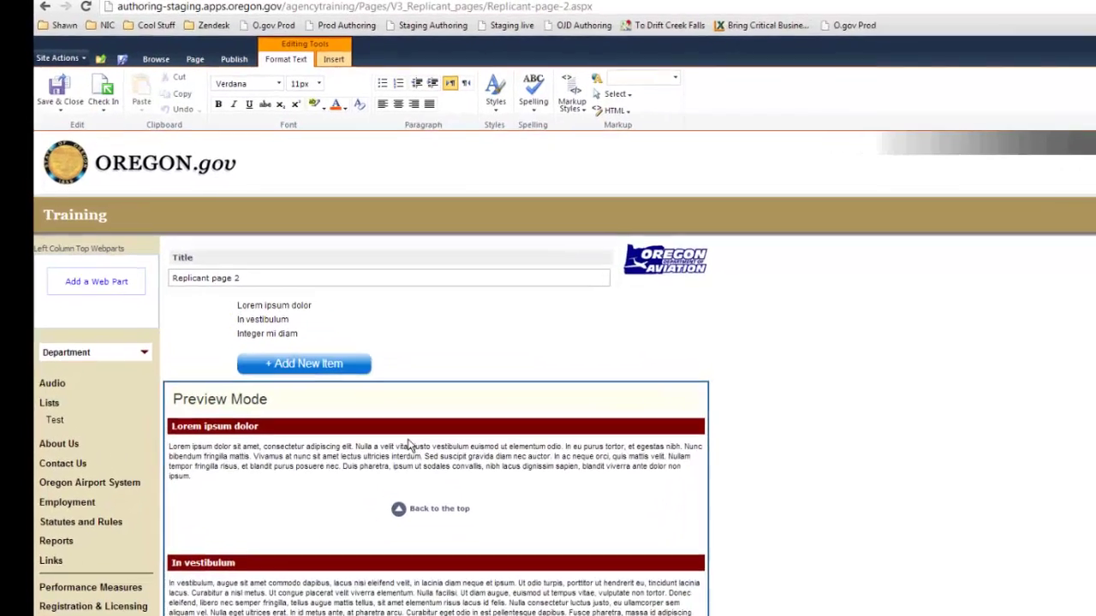
mouse_move(274, 265)
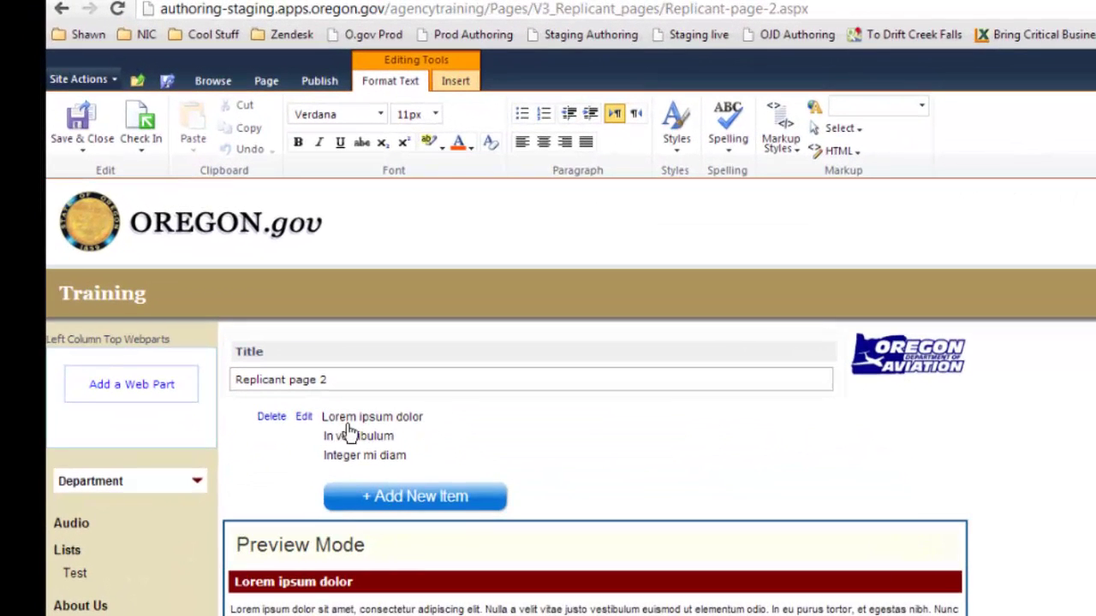
mouse_move(347, 458)
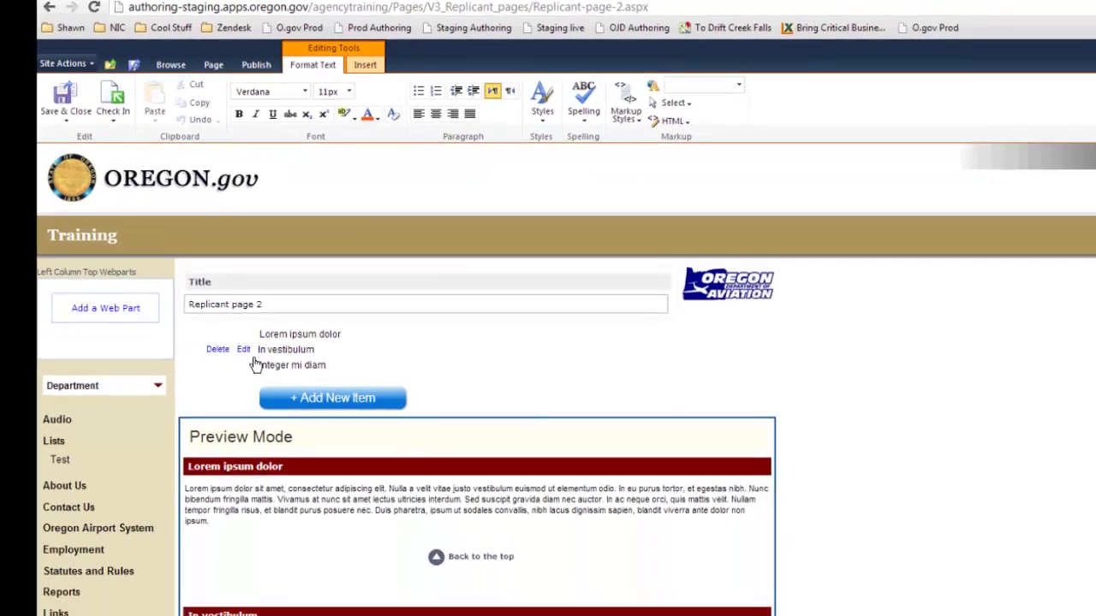
left_click(303, 436)
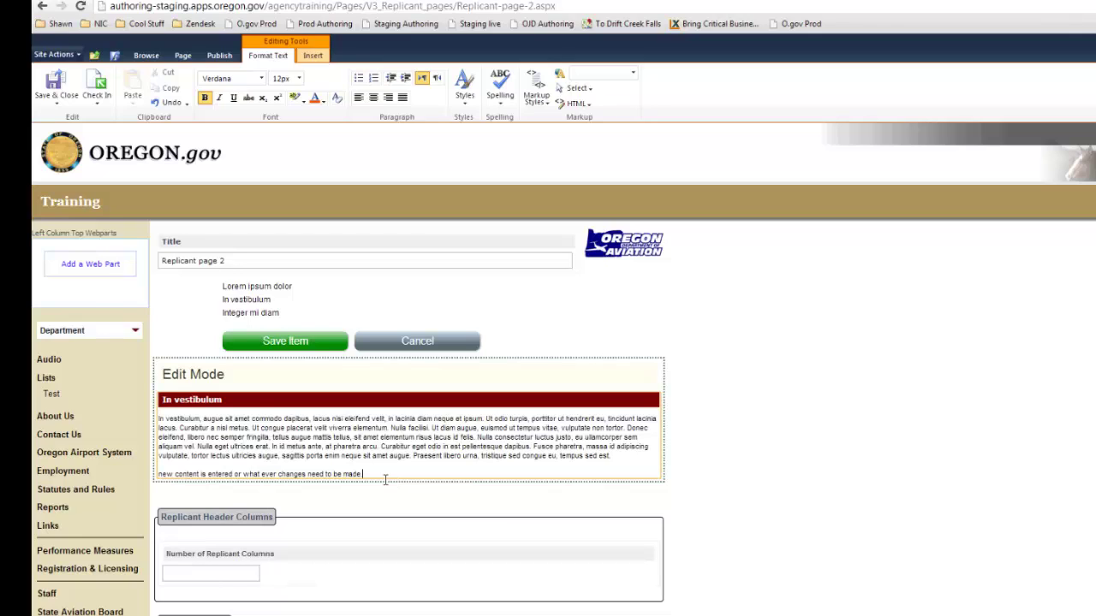
key("Return")
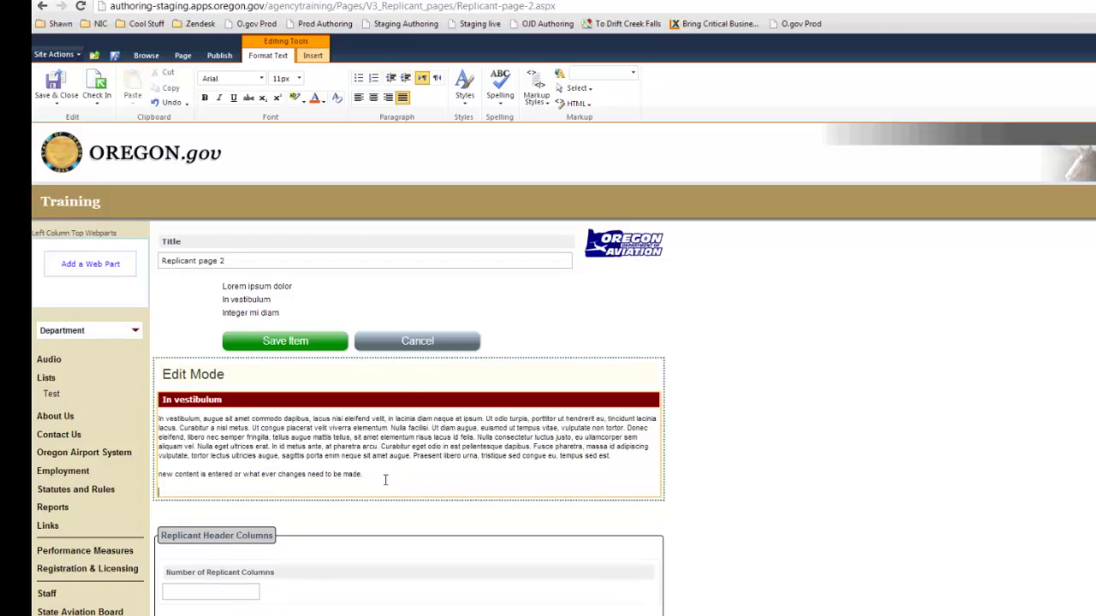
type("New content in a section")
left_click_drag(390, 455, 370, 447)
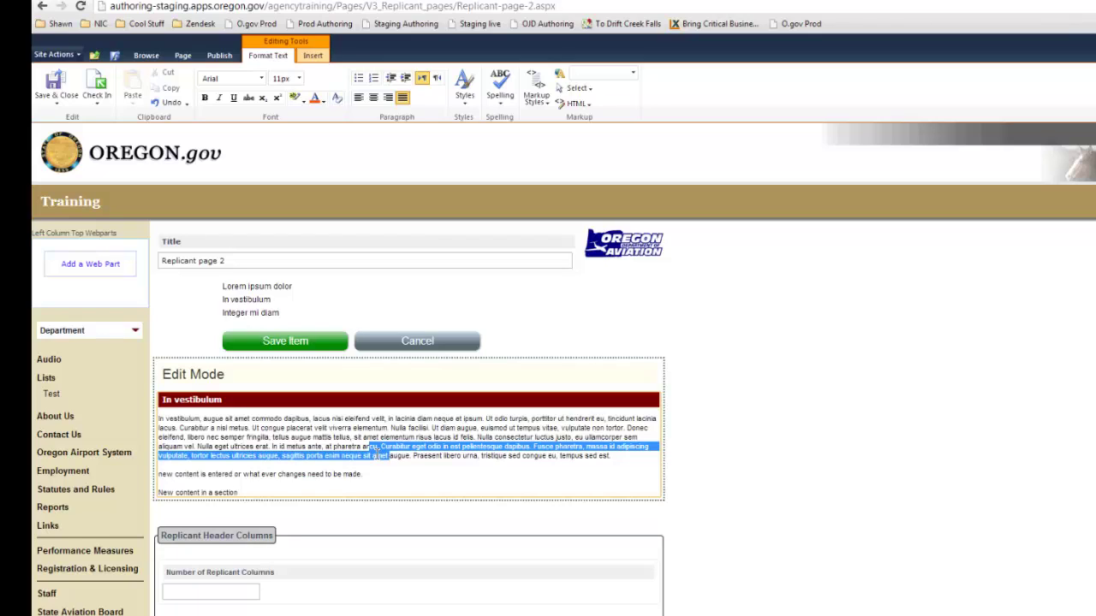
left_click(334, 437)
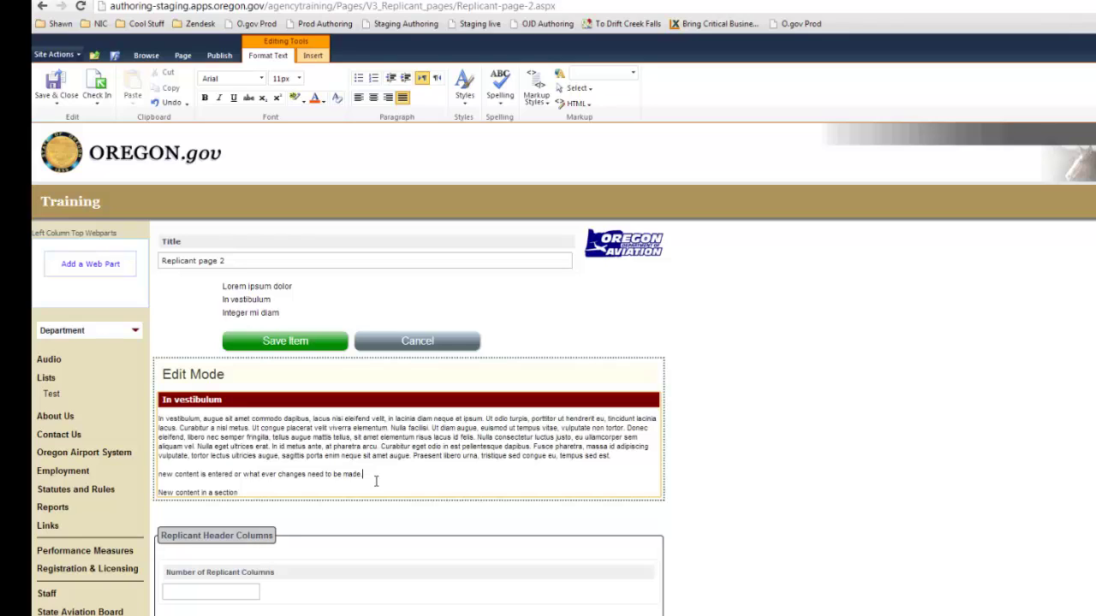
left_click_drag(377, 480, 377, 462)
left_click_drag(379, 463, 389, 448)
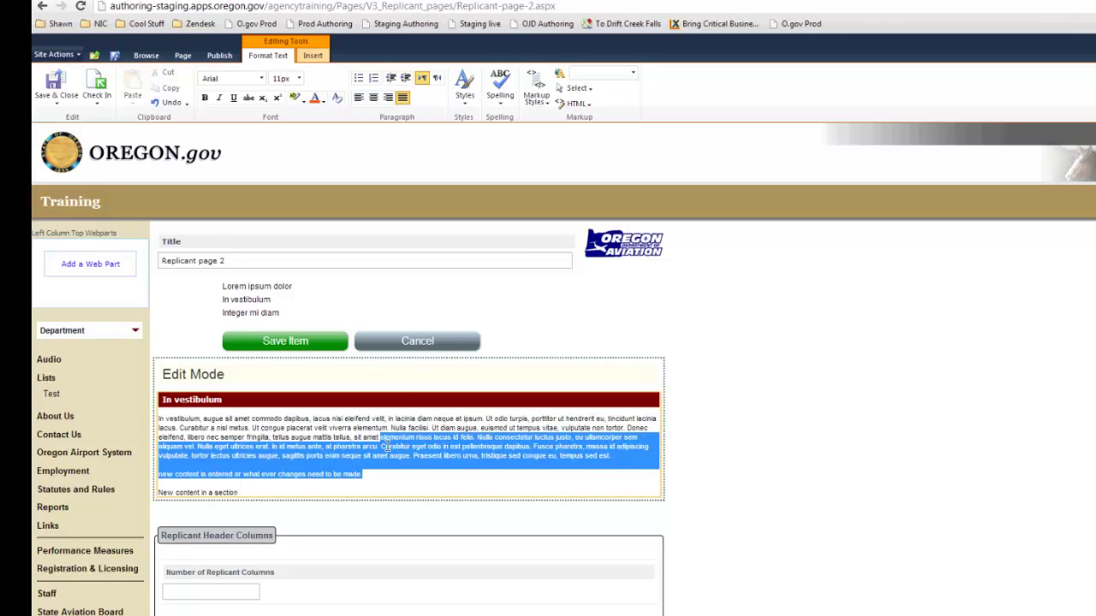
left_click(445, 468)
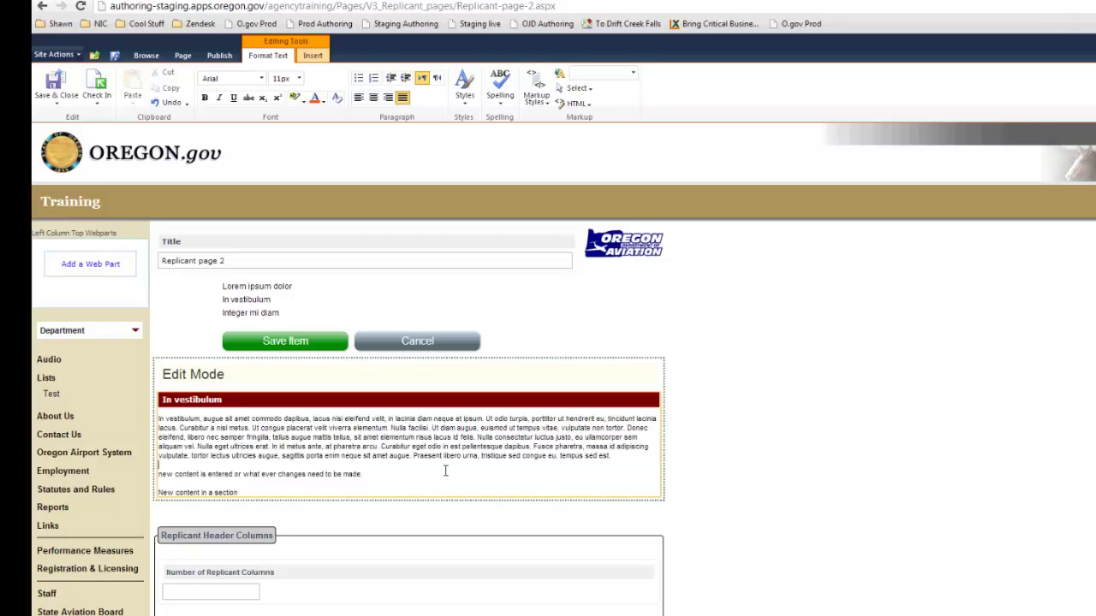
left_click_drag(442, 470, 383, 468)
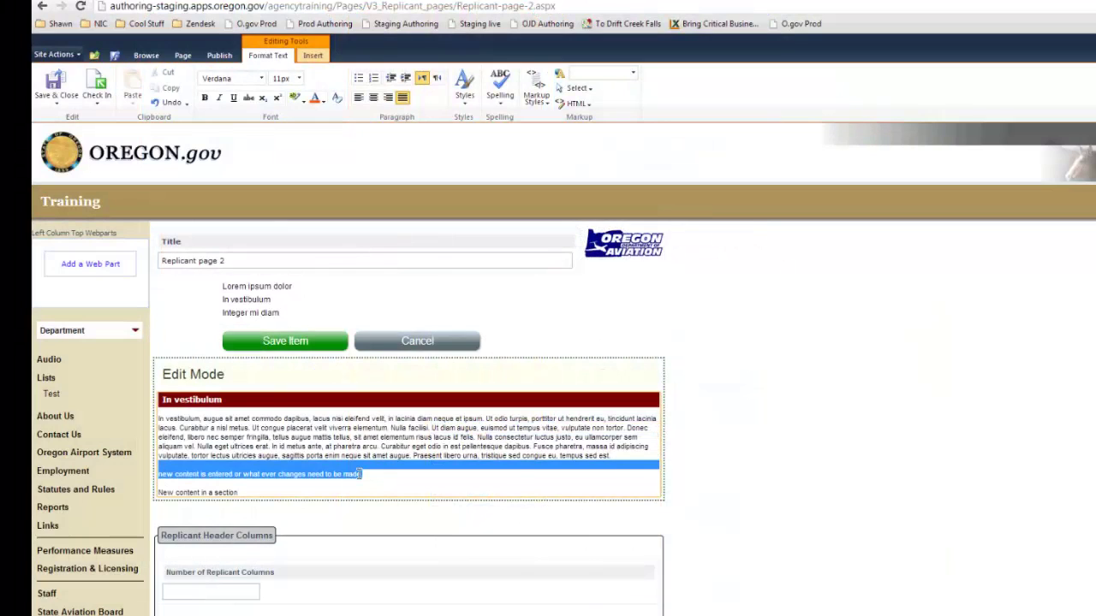
left_click(386, 487)
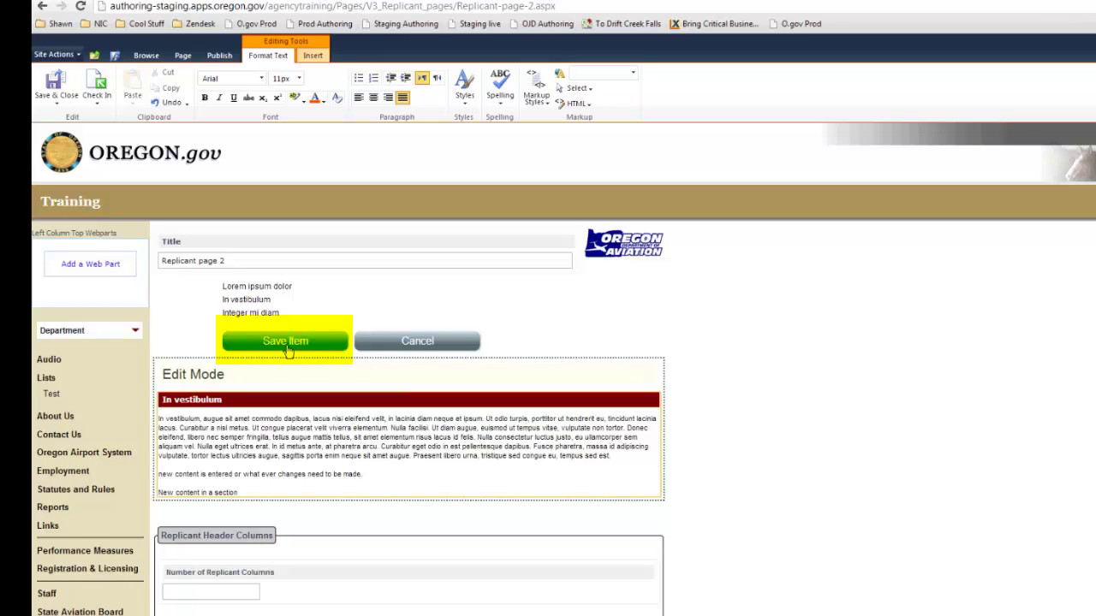
Step: Save the edited In vestibulum item
scroll(338, 386, "down", 2)
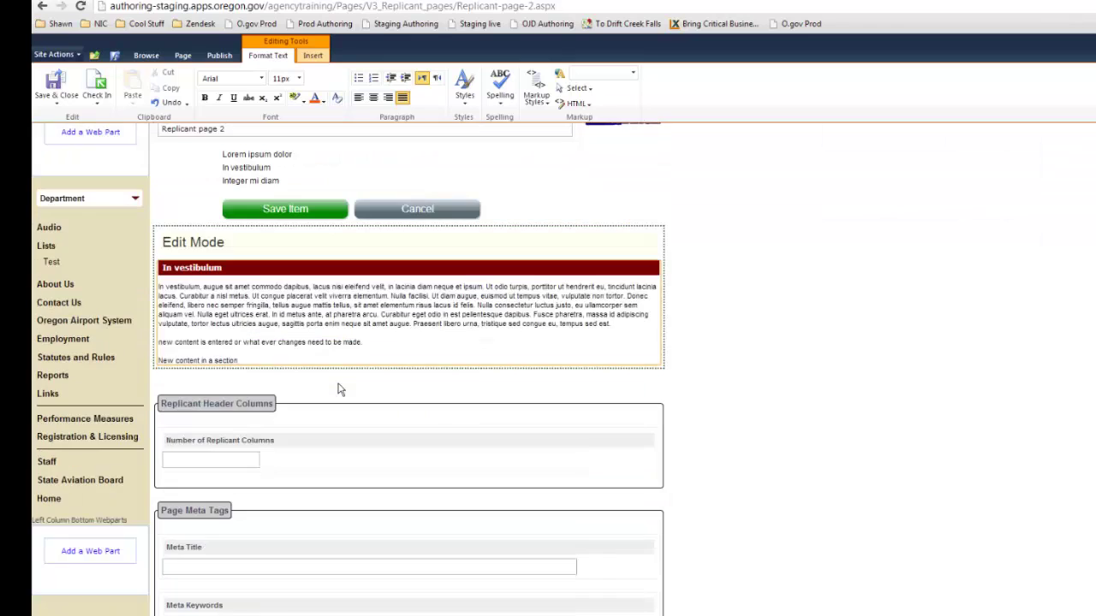
scroll(329, 397, "up", 1)
mouse_move(335, 615)
scroll(391, 511, "up", 2)
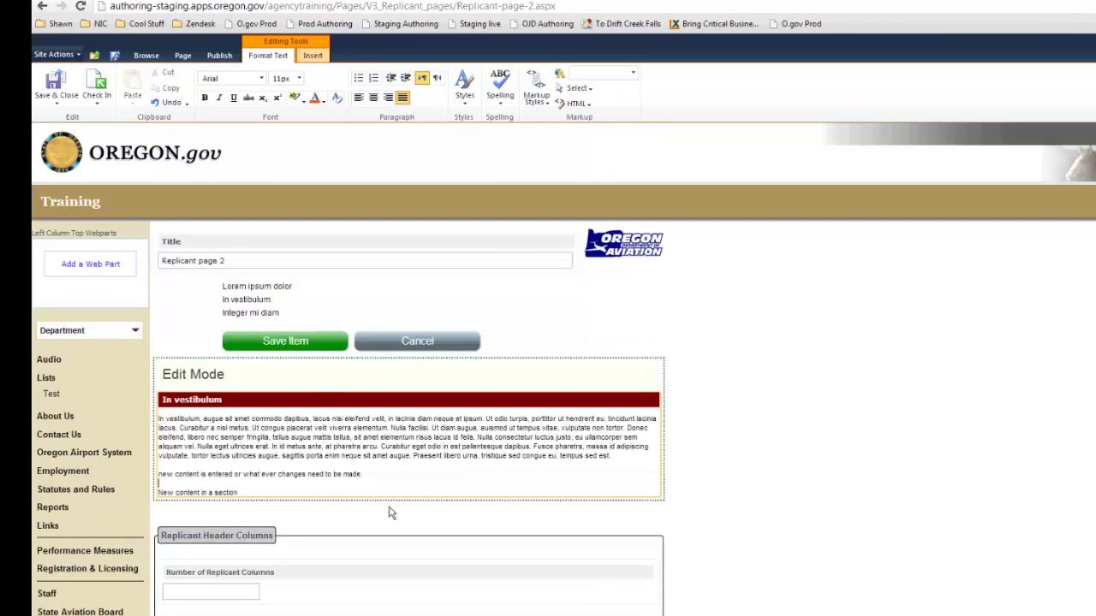
left_click(288, 348)
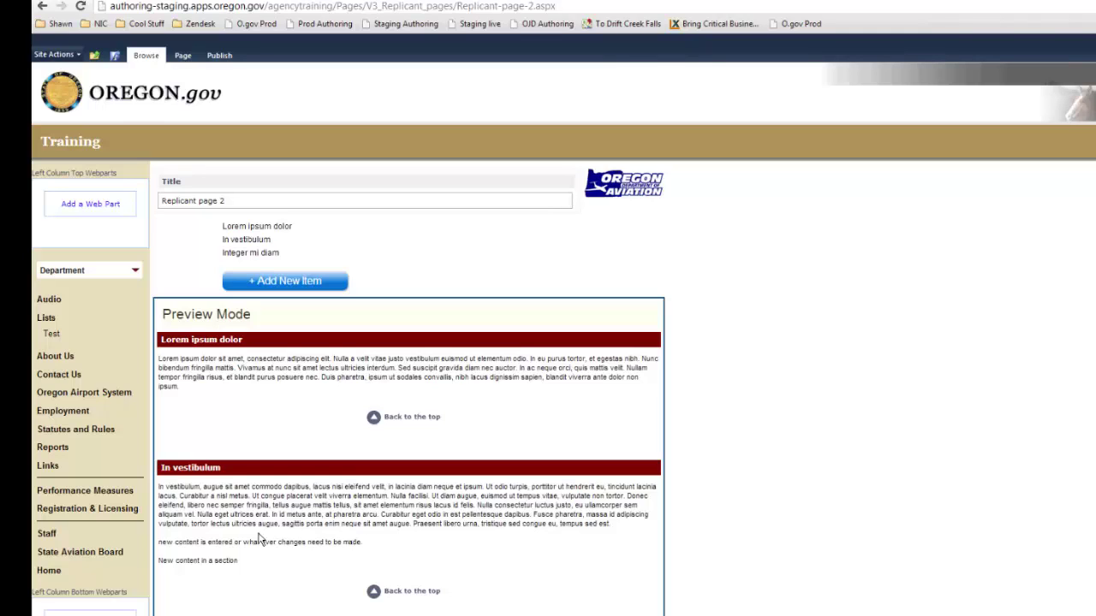
Step: Save the changes to Replicant page 2 while keeping the page open for editing
left_click(124, 65)
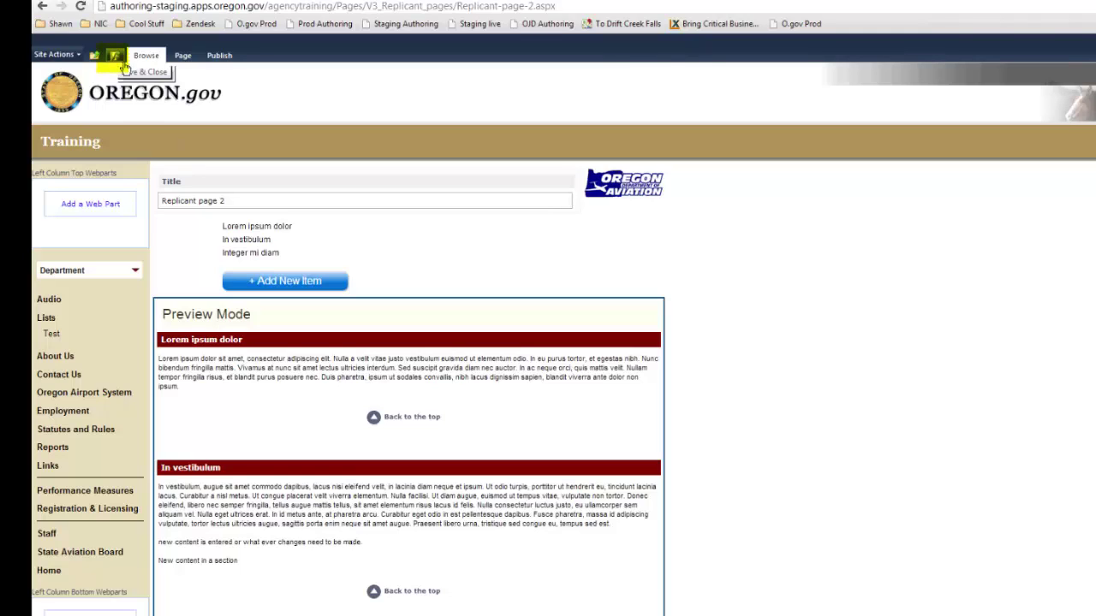
left_click(178, 60)
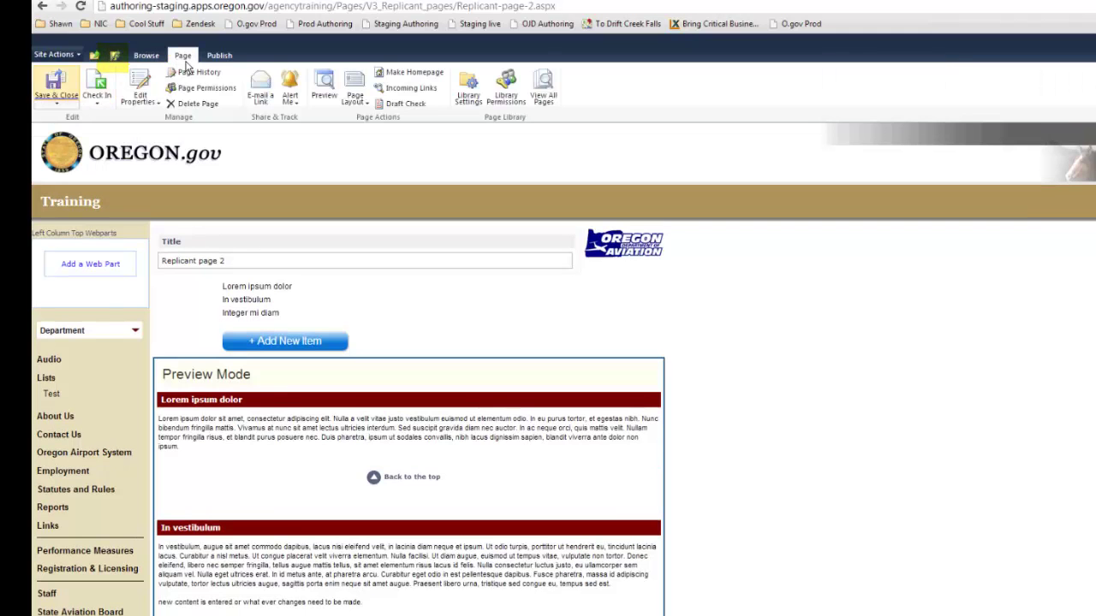
left_click(76, 106)
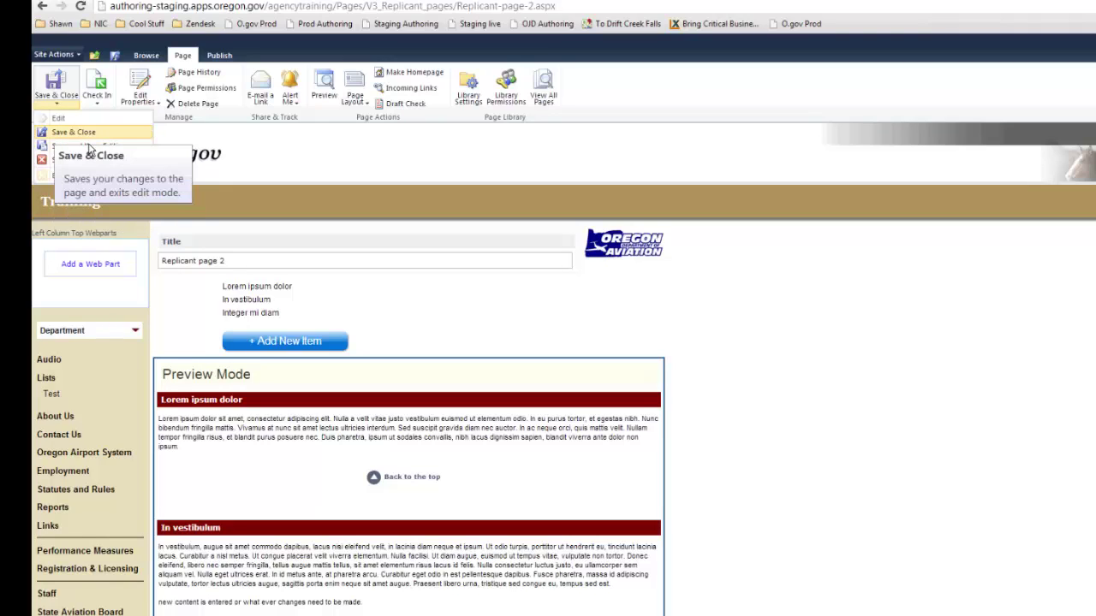
left_click(89, 146)
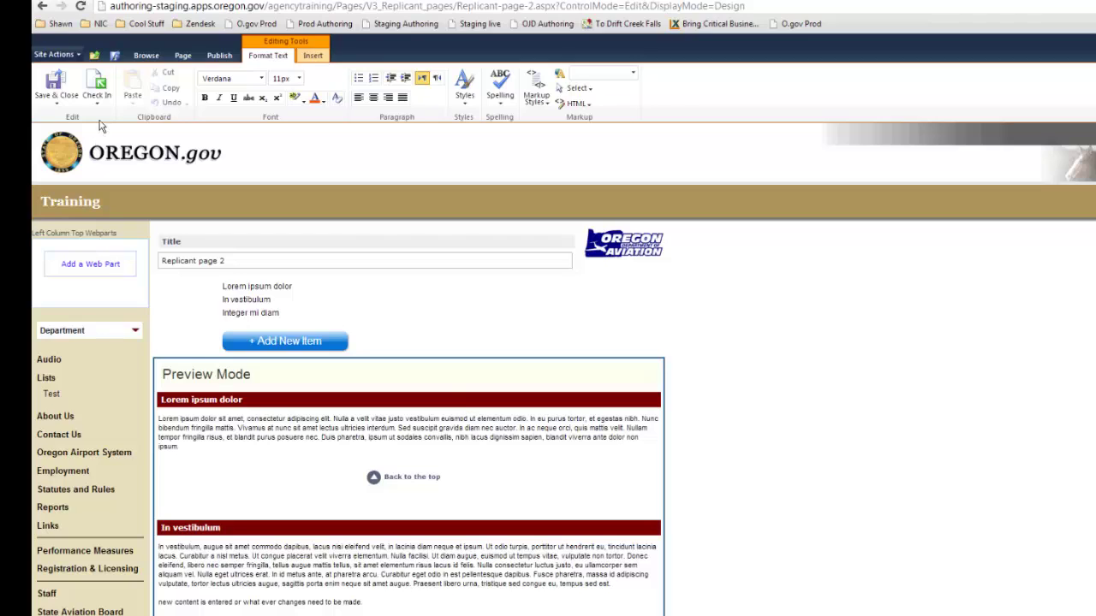
Step: Save Replicant page 2 and close its edit mode
left_click(56, 102)
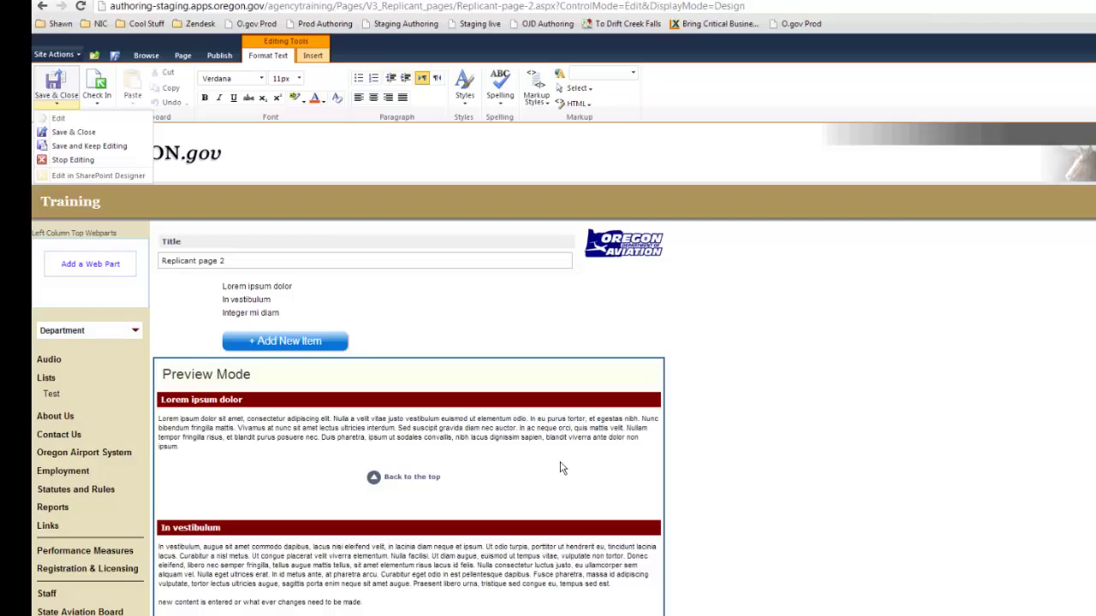
left_click(722, 385)
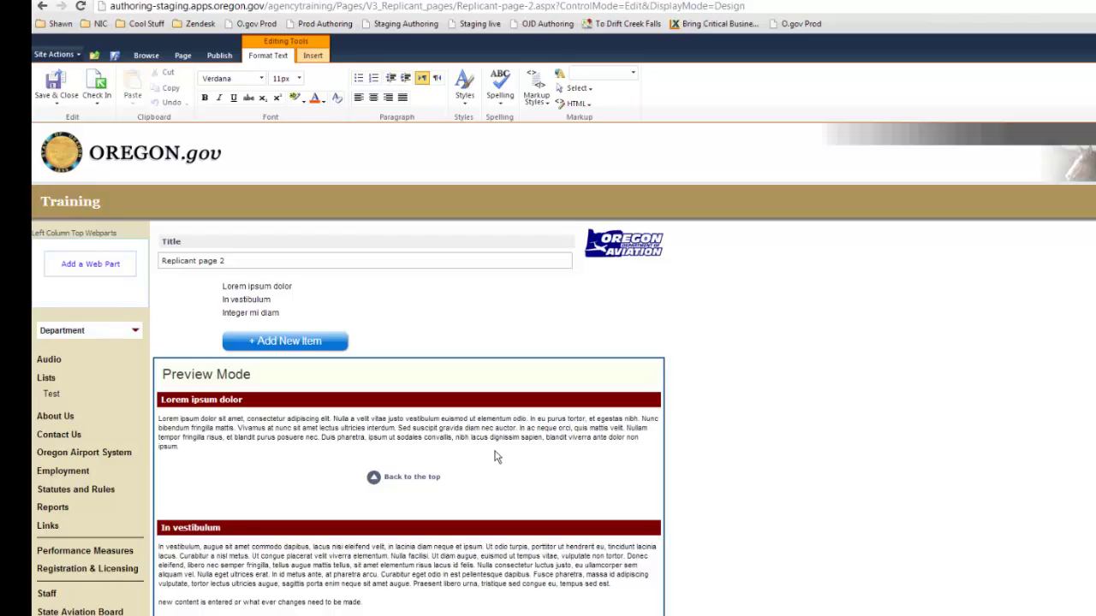
scroll(494, 457, "down", 3)
scroll(463, 587, "up", 3)
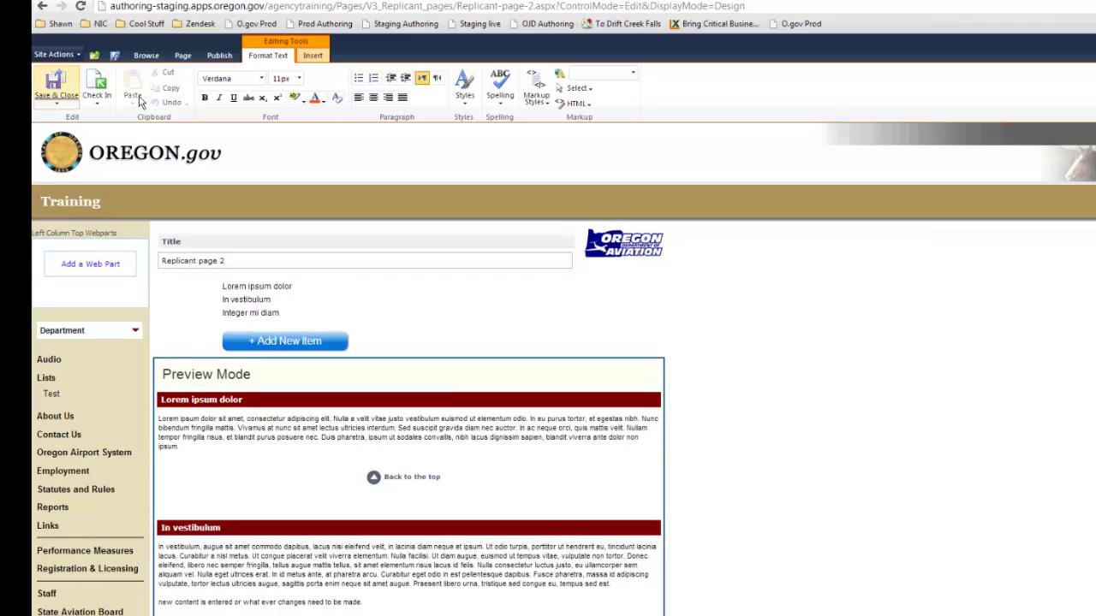
left_click(65, 92)
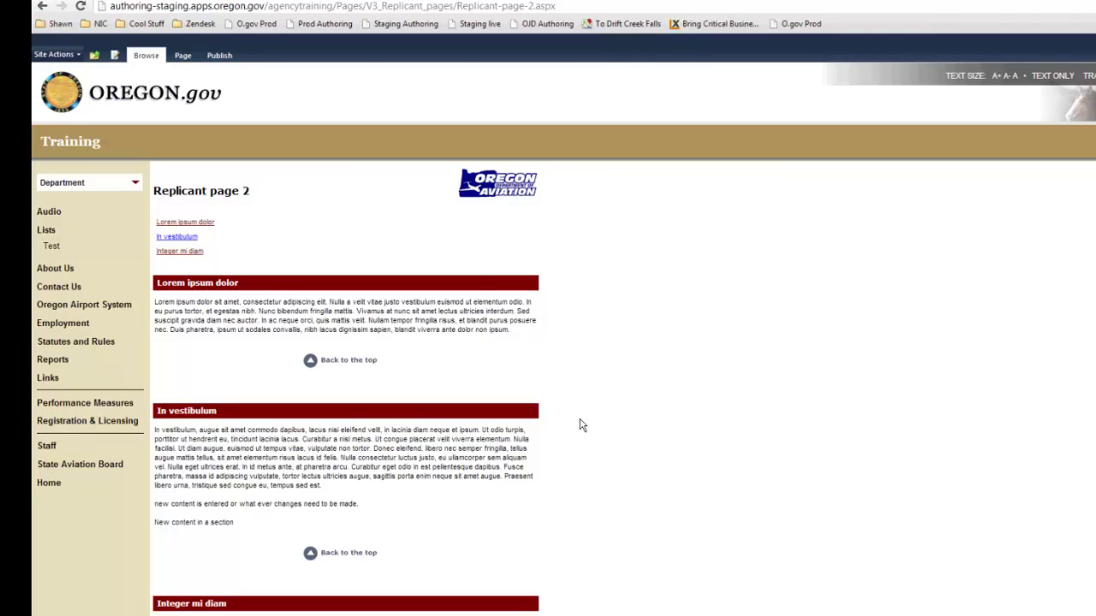
Step: Discard the check-out of Replicant page 2, confirm exiting without saving, and review the page's sections
left_click(188, 59)
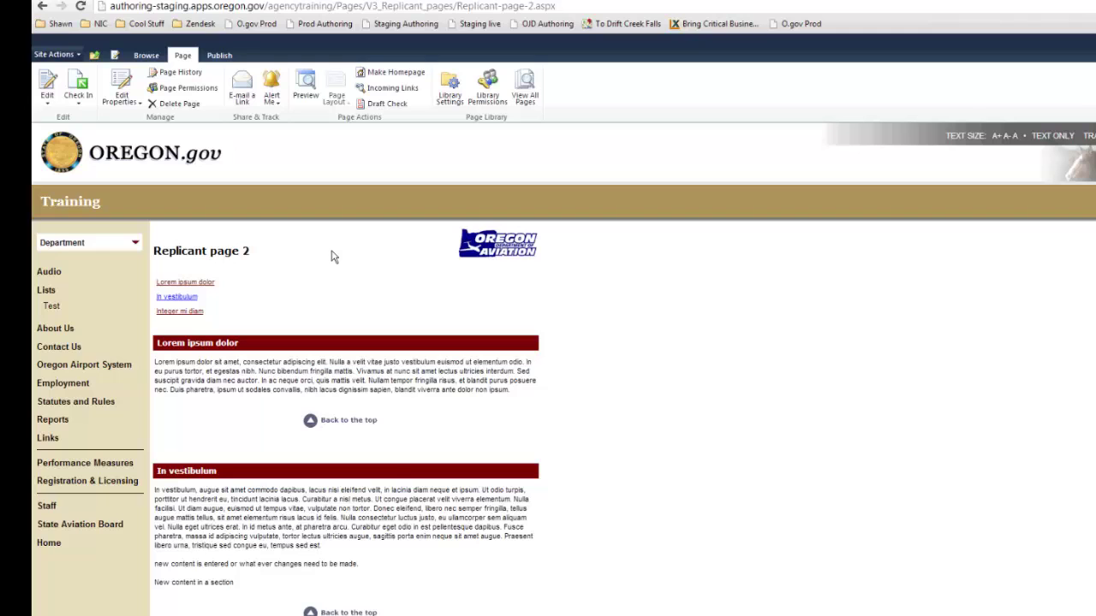
scroll(394, 471, "down", 2)
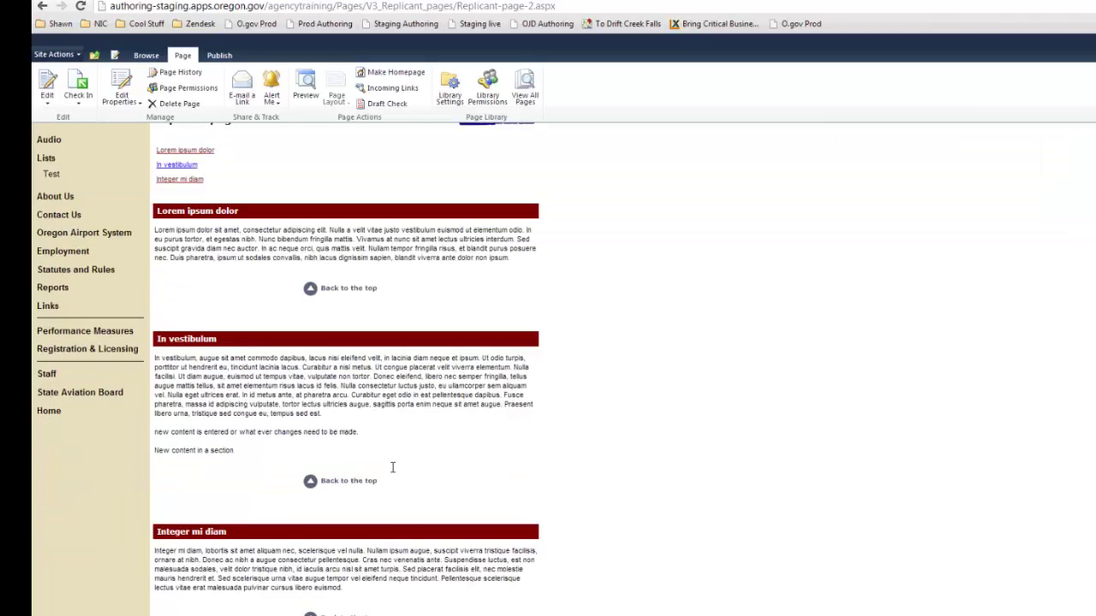
scroll(392, 474, "up", 2)
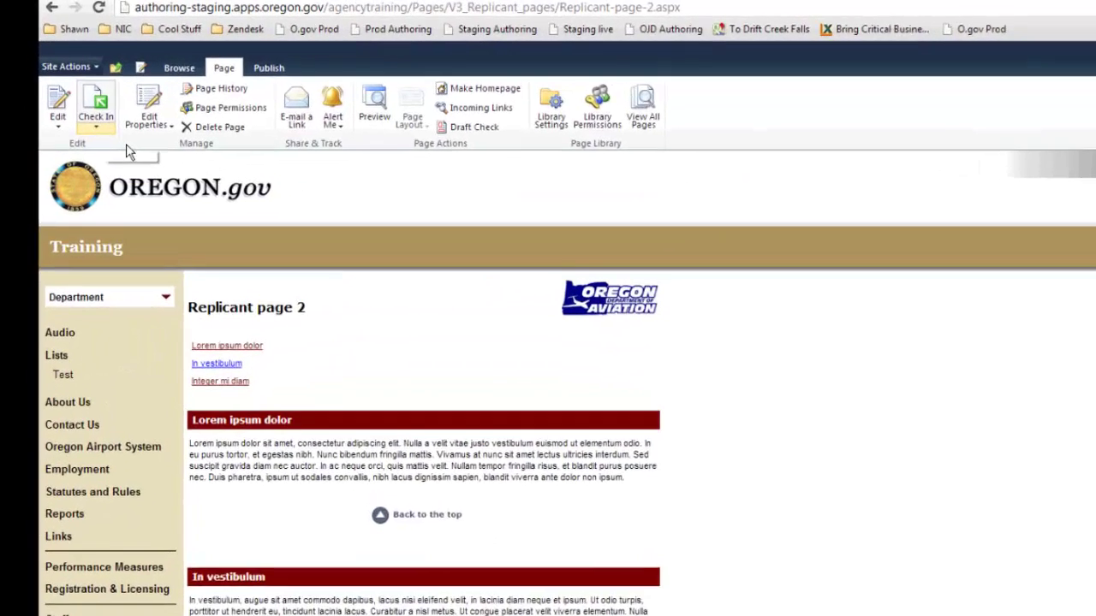
left_click(78, 102)
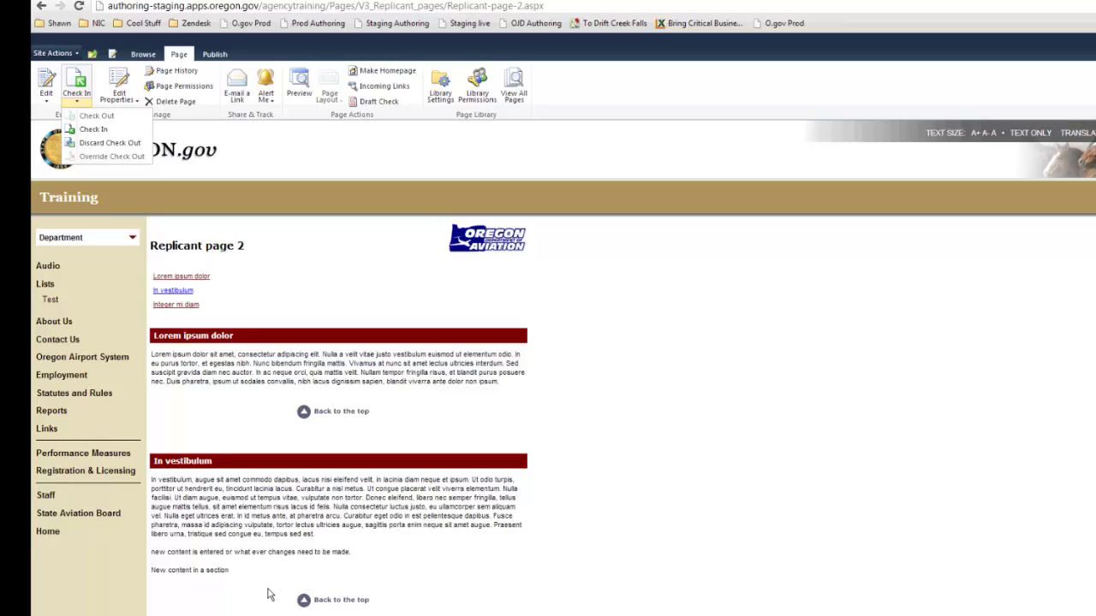
left_click(96, 152)
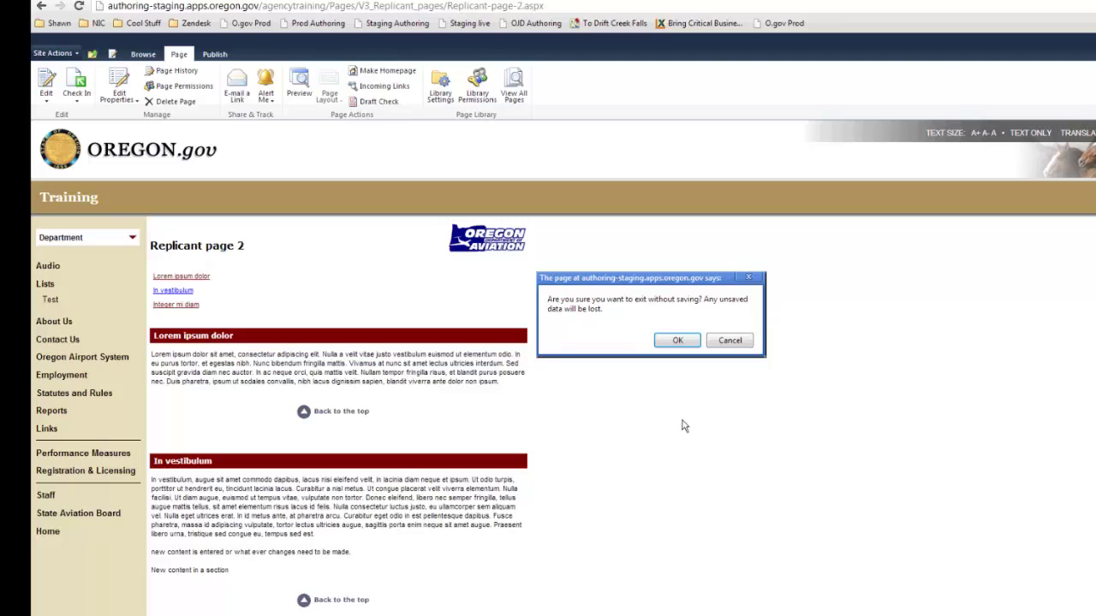
left_click(686, 346)
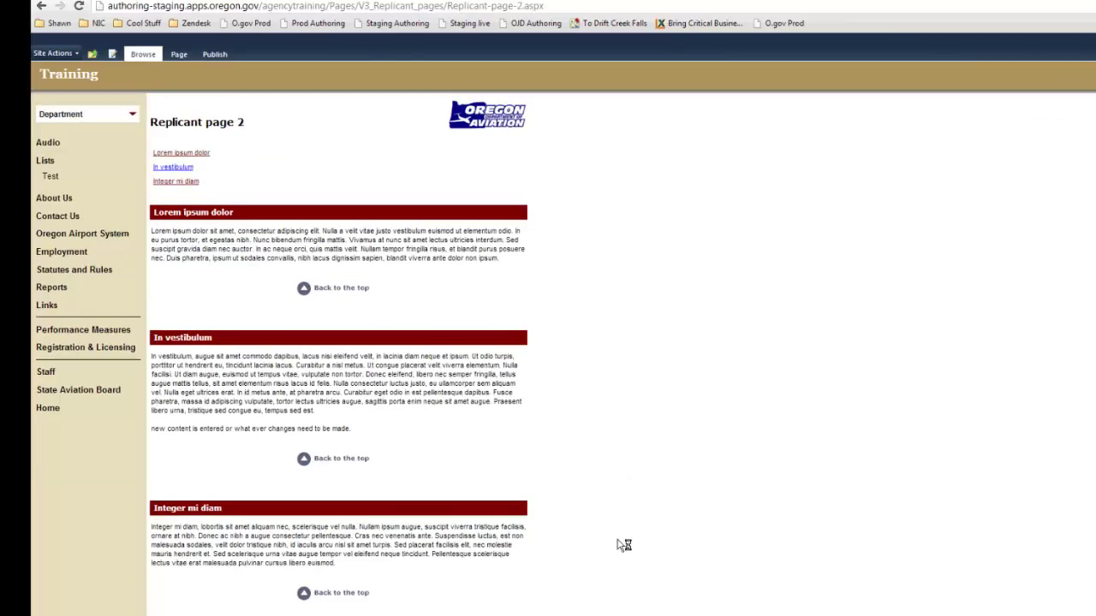
scroll(618, 539, "down", 1)
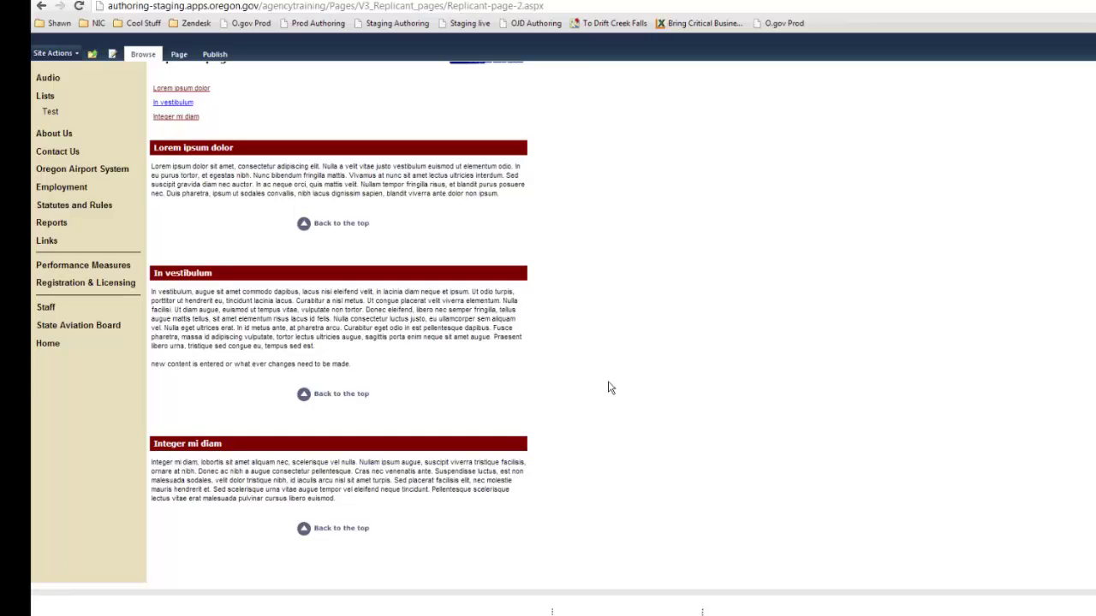
scroll(610, 388, "up", 2)
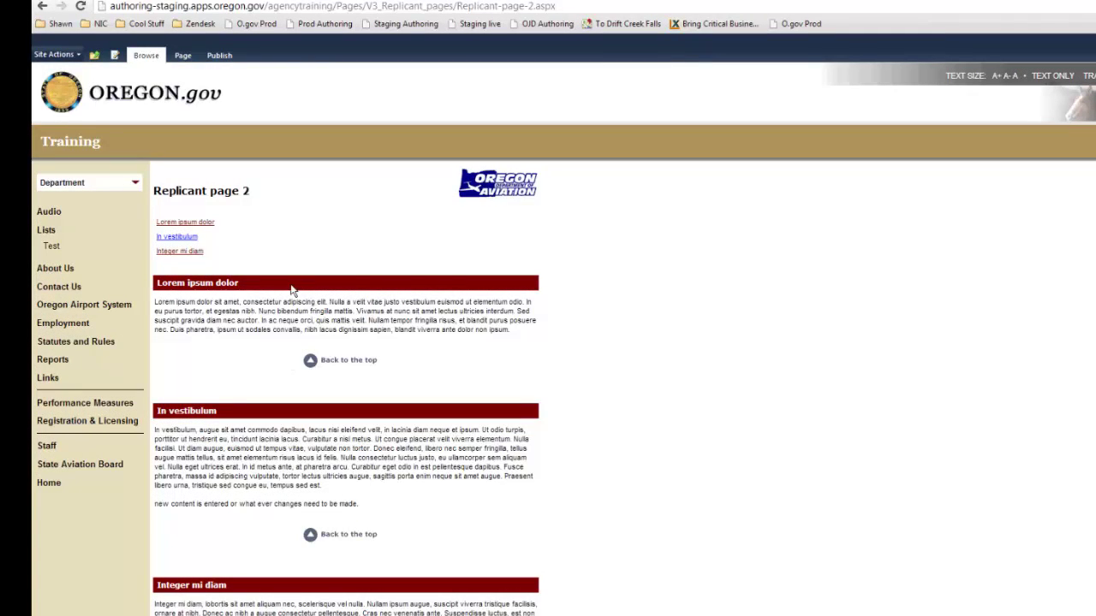
Step: Put Replicant page 2 back into edit mode and delete its Lorem ipsum dolor item
left_click(188, 57)
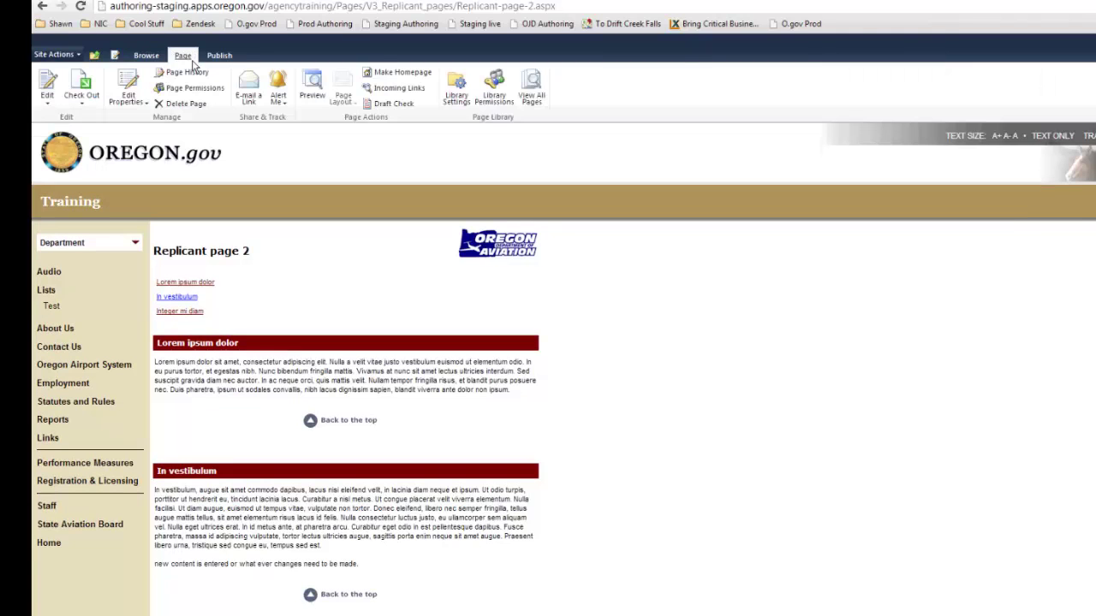
left_click(49, 89)
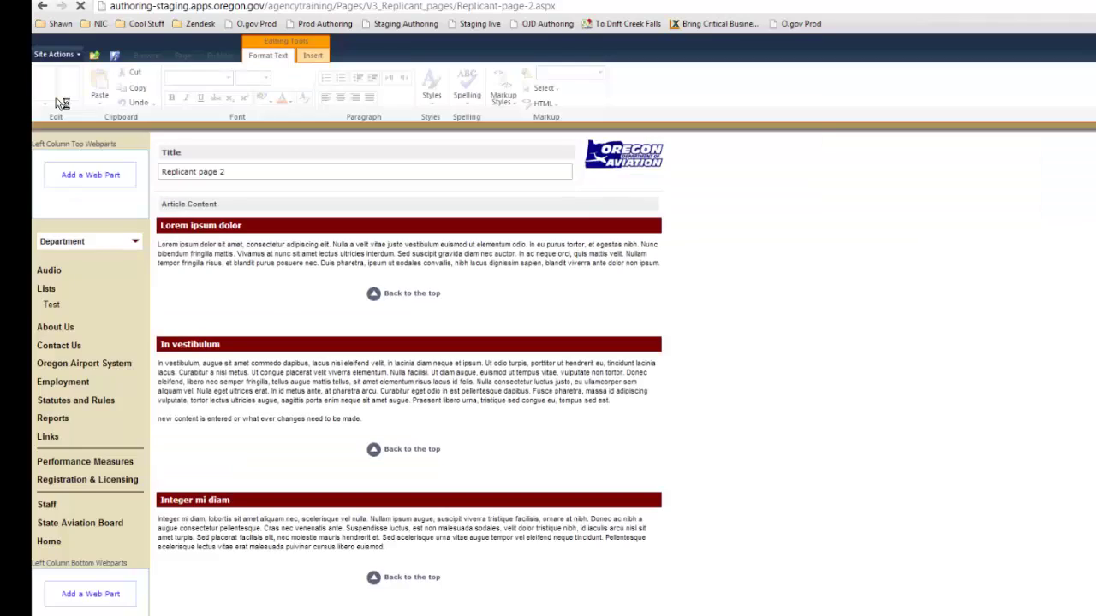
mouse_move(344, 303)
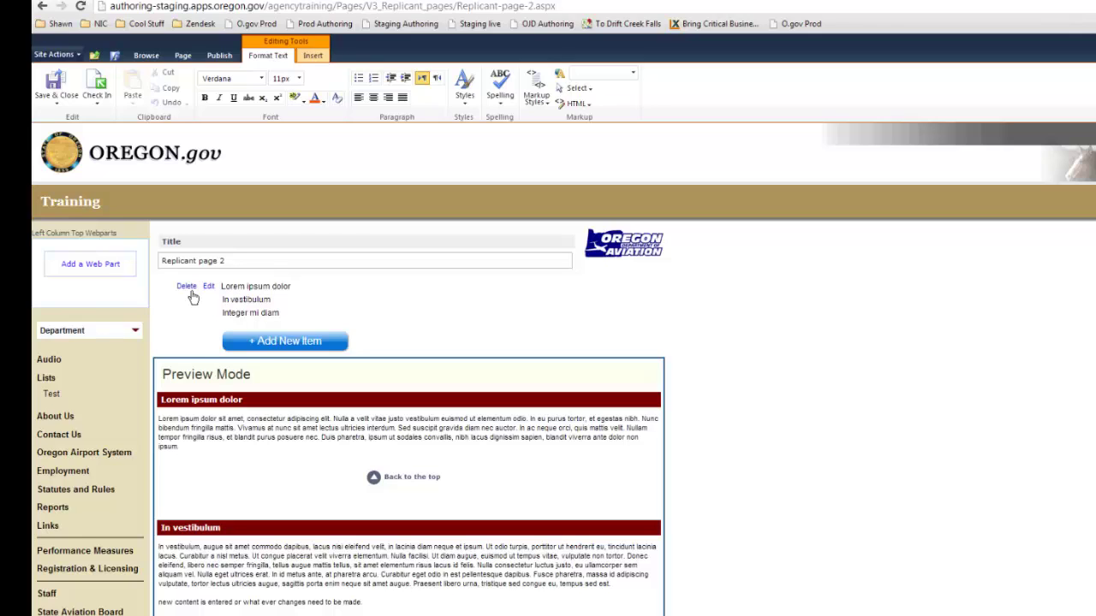
left_click(275, 287)
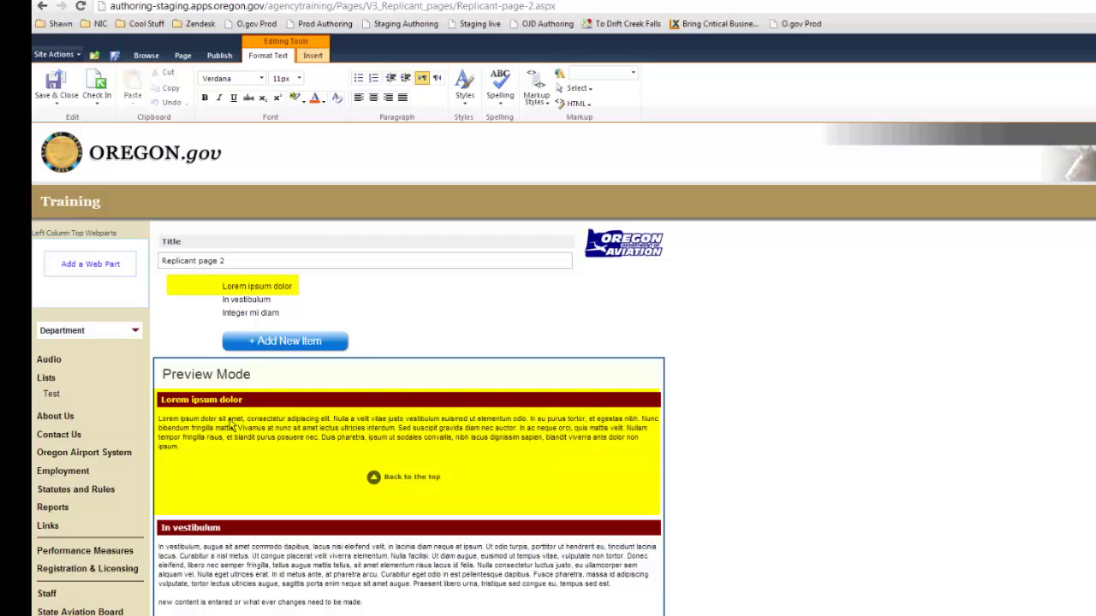
mouse_move(239, 303)
left_click(187, 287)
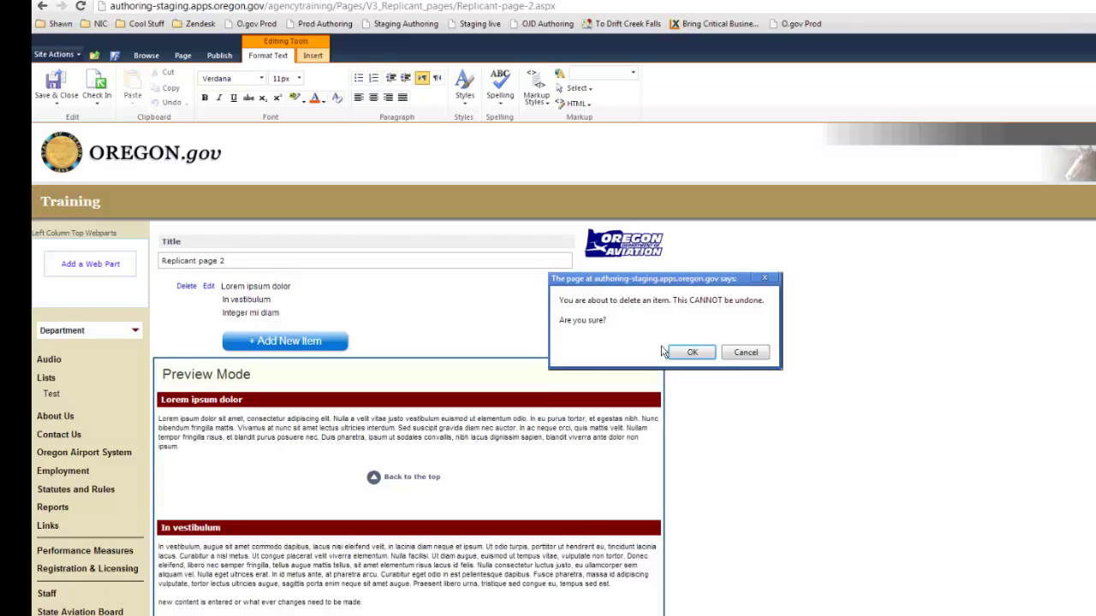
left_click(692, 352)
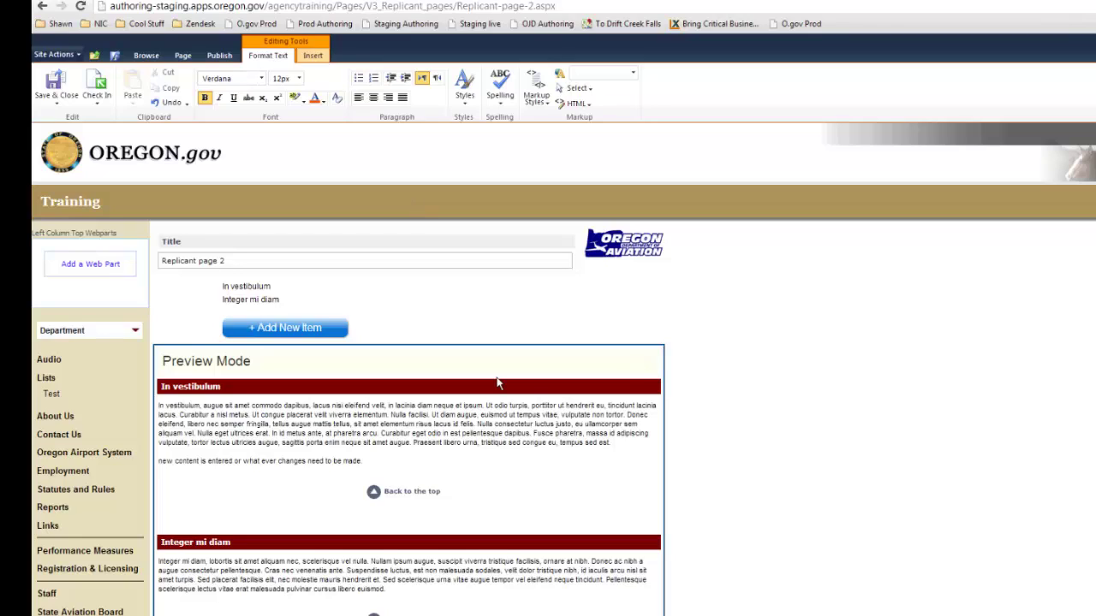
Step: Check in Replicant page 2 without a comment
left_click(96, 101)
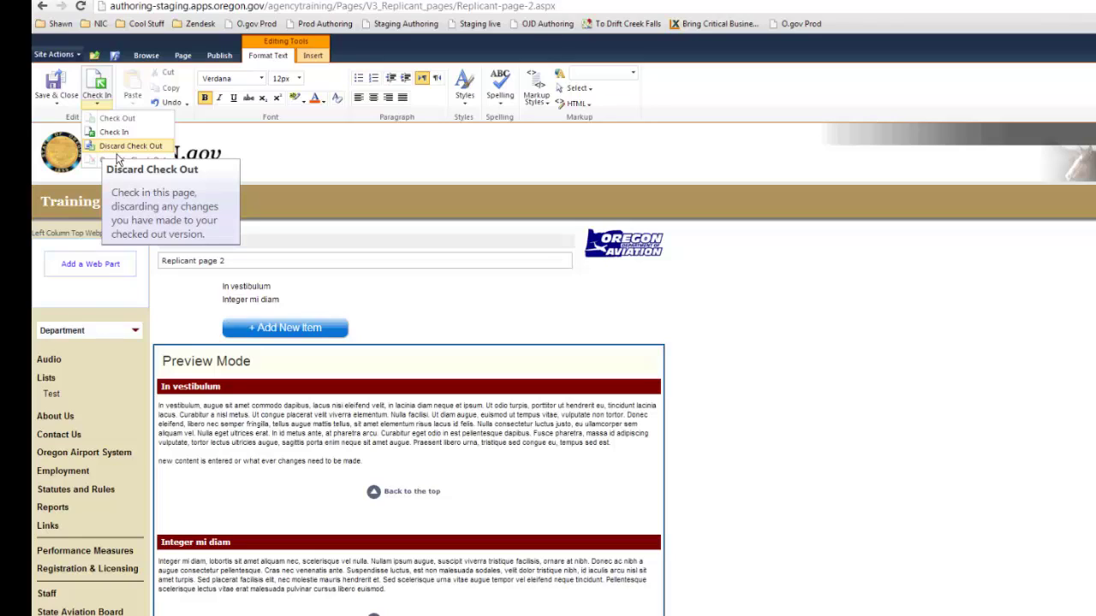
left_click(654, 380)
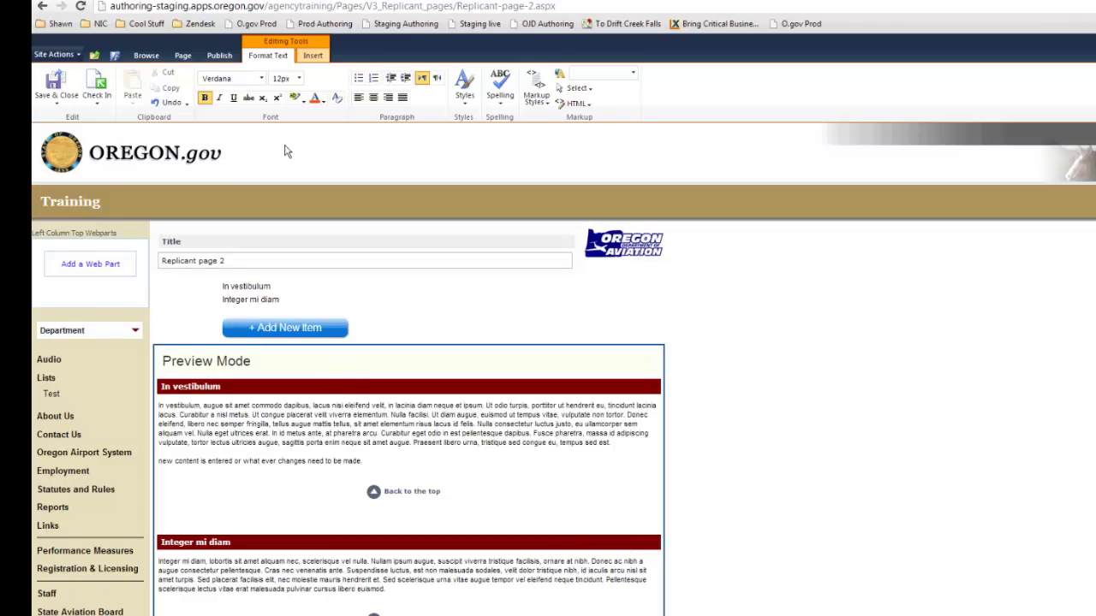
left_click(96, 86)
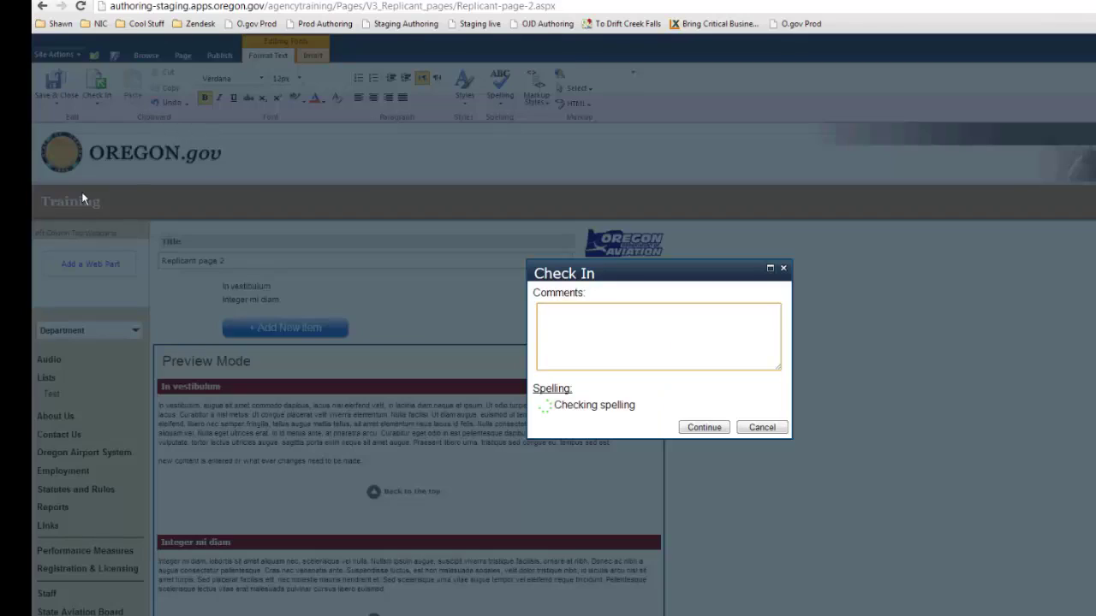
left_click(721, 435)
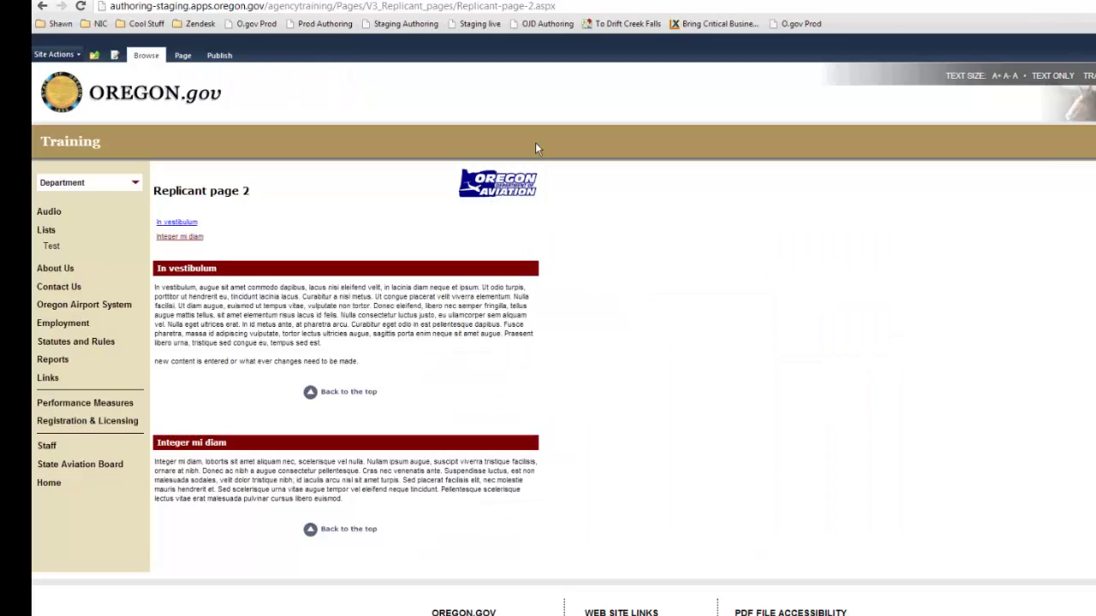
Step: Reopen Replicant page 2 for editing and add a new replicant item
left_click(183, 55)
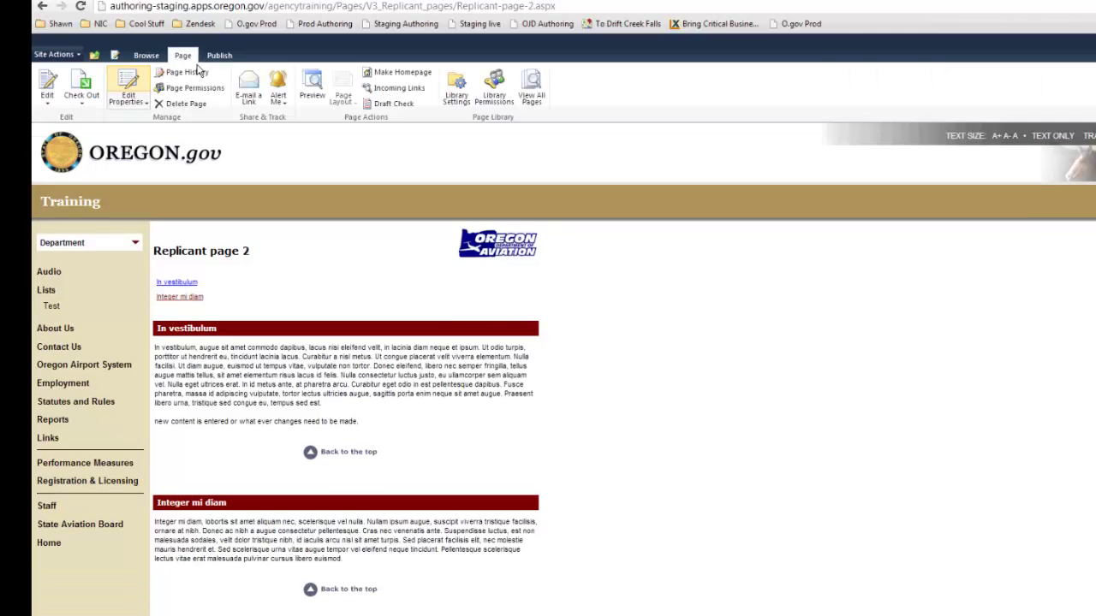
left_click(47, 86)
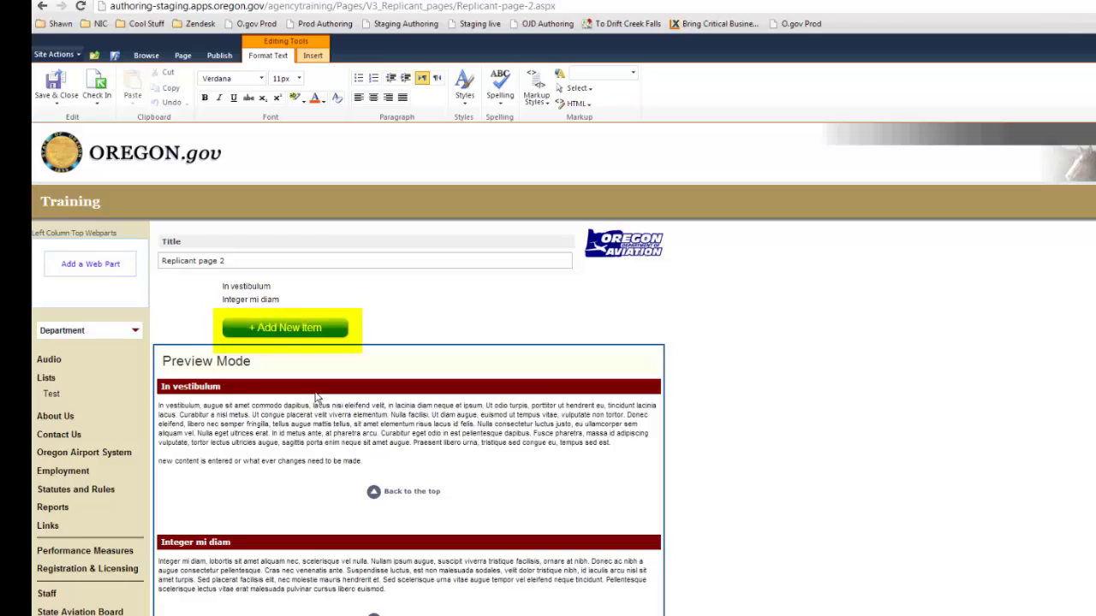
left_click(279, 336)
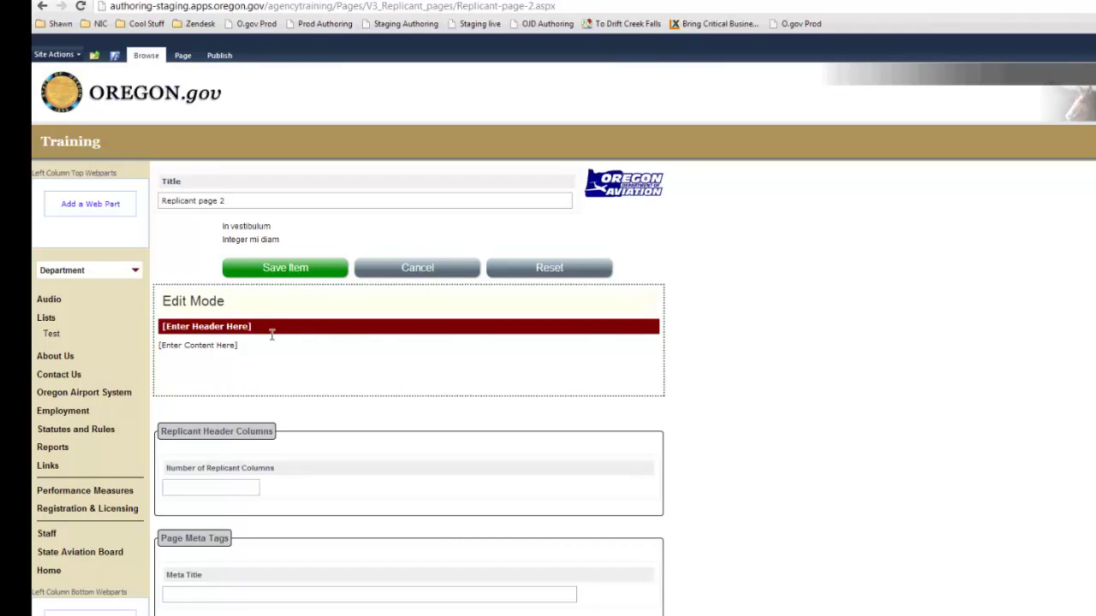
Step: Replace the new item's placeholder header with "This is my new Replicant item"
left_click_drag(272, 334, 168, 330)
key("BackSpace")
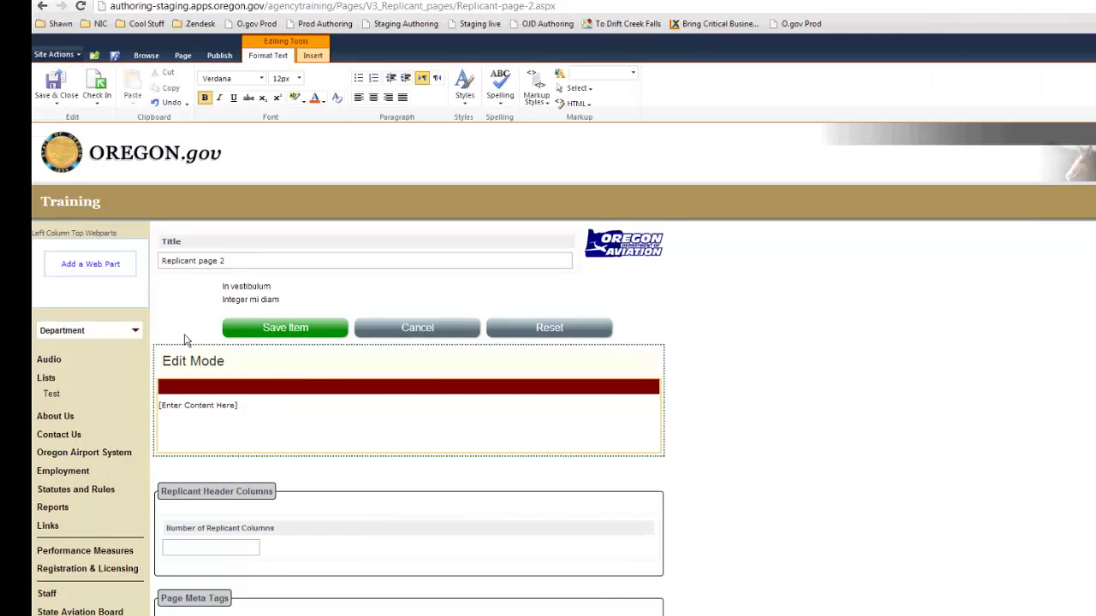
type("This is my new Replicant")
key("BackSpace")
key("BackSpace")
type("nt")
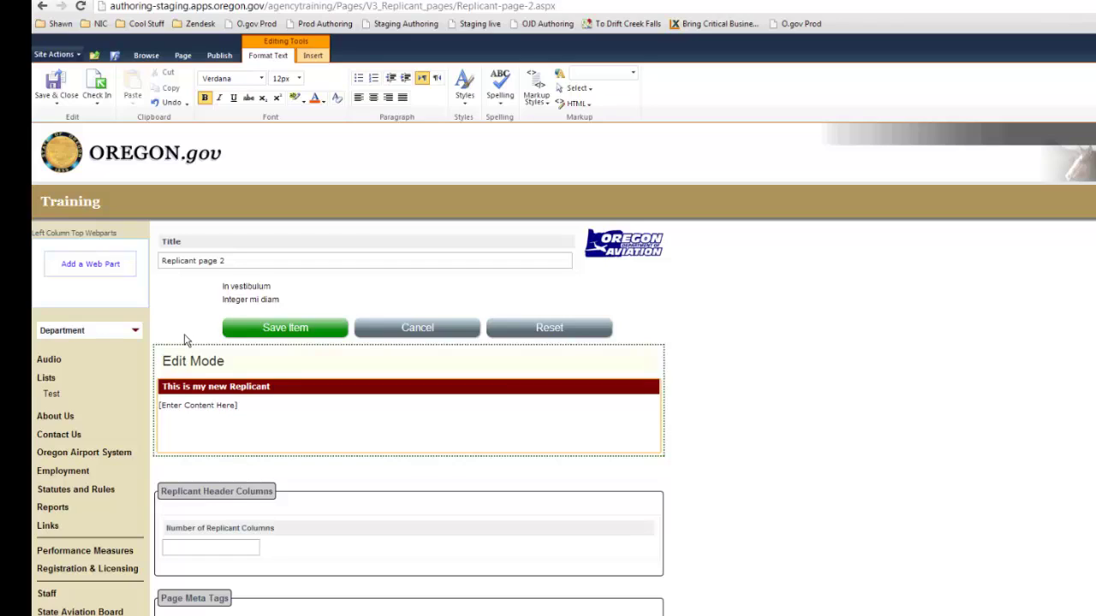
type(" iten")
key("BackSpace")
type("m")
Step: Replace the new item's placeholder content with "this is my new content." and save the item
left_click_drag(236, 406, 161, 405)
type("this is my new content.")
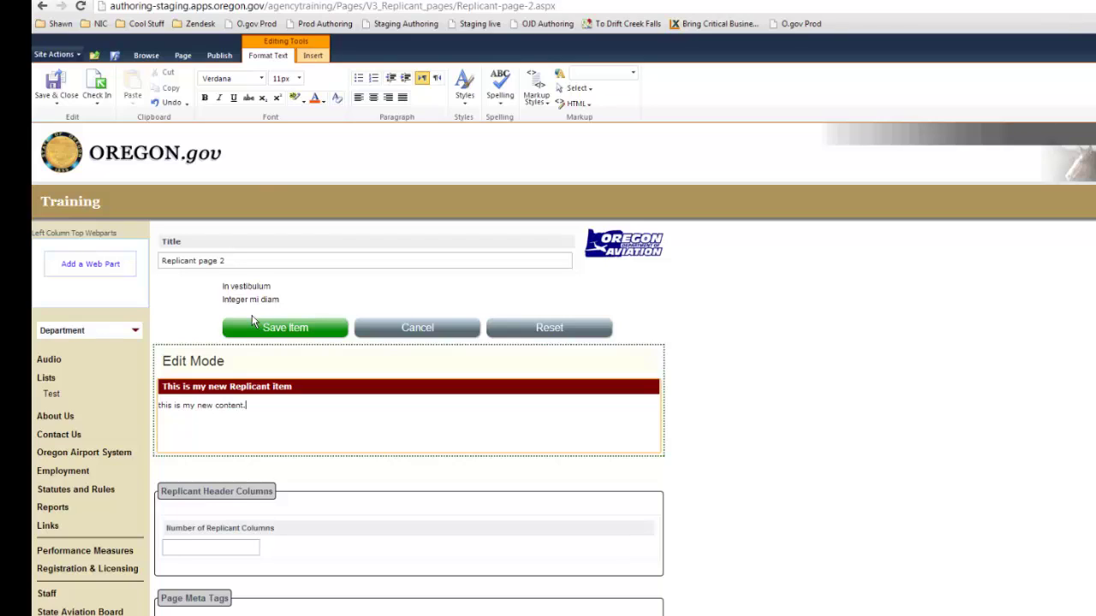
left_click(301, 340)
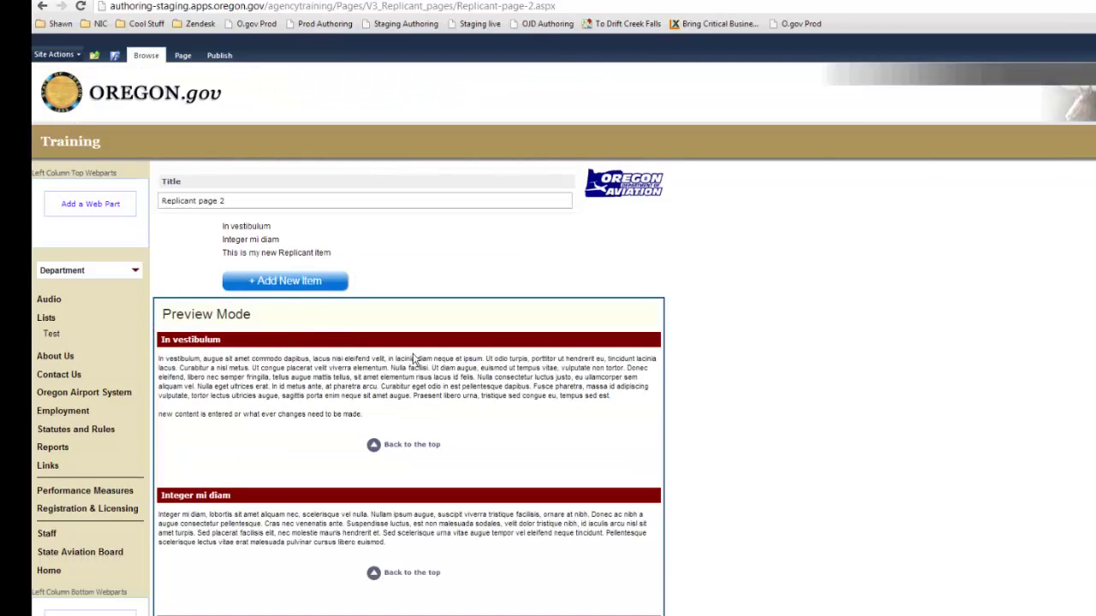
mouse_move(325, 248)
mouse_move(266, 268)
scroll(235, 536, "down", 3)
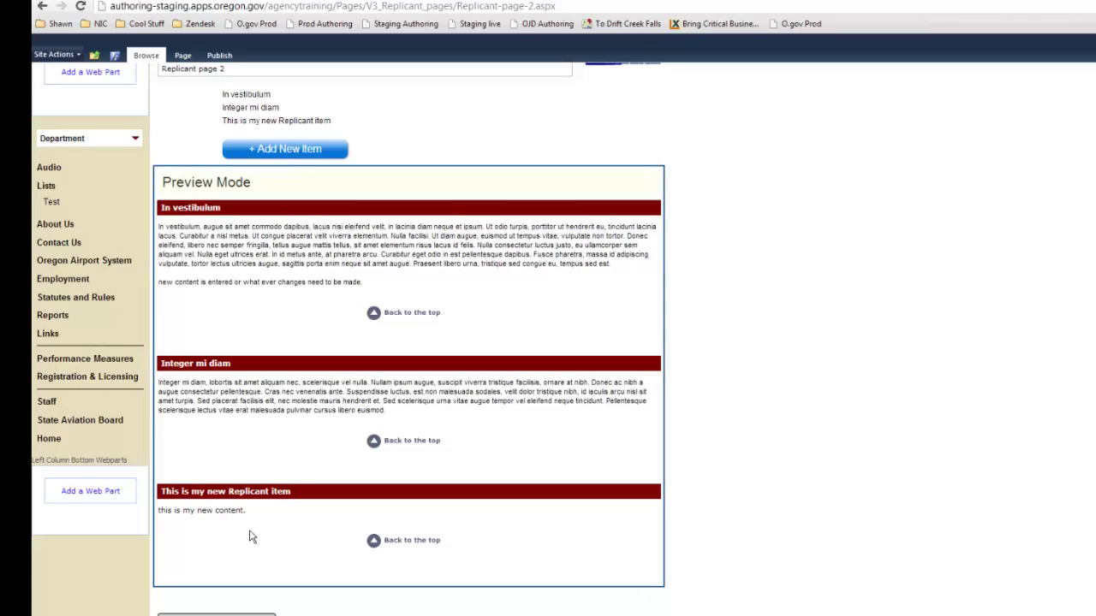
mouse_move(298, 120)
scroll(197, 447, "up", 3)
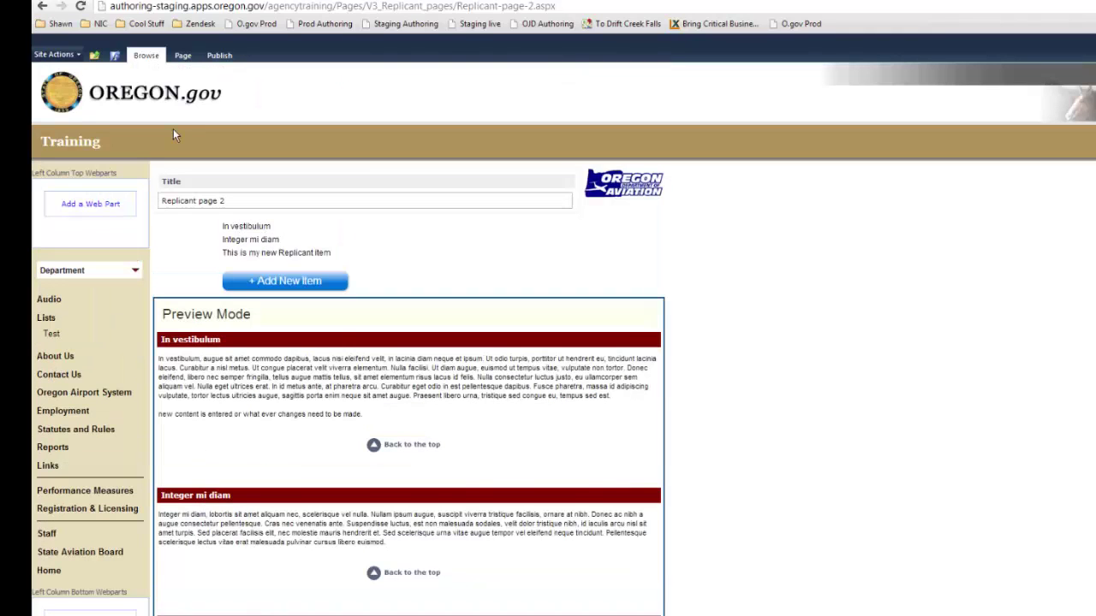
Step: Save and close Replicant page 2, and follow its "This is my new Replicant item" link
left_click(117, 59)
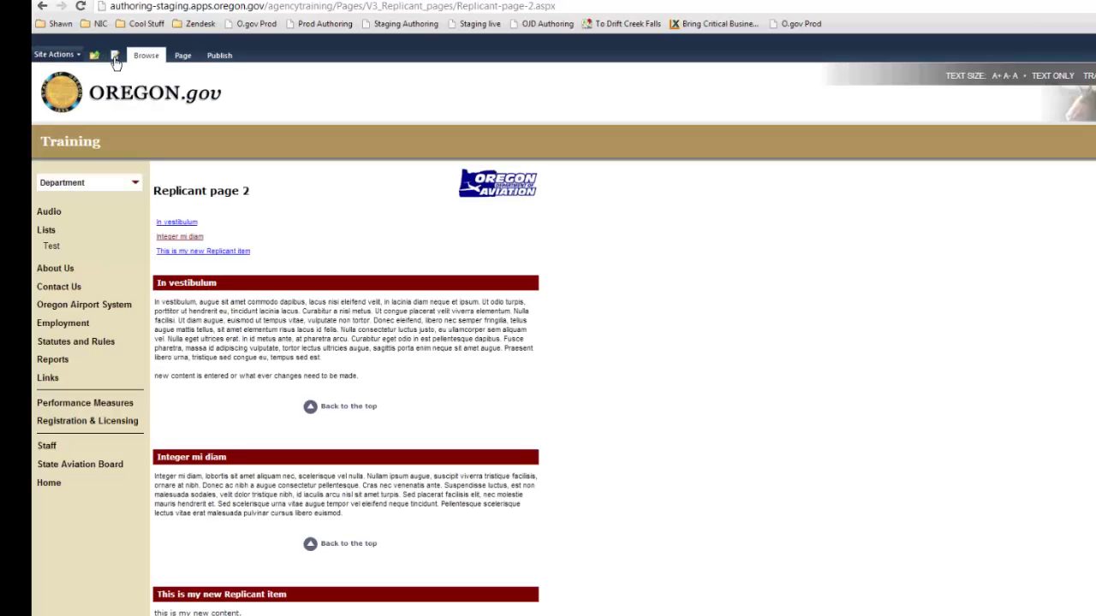
left_click(210, 251)
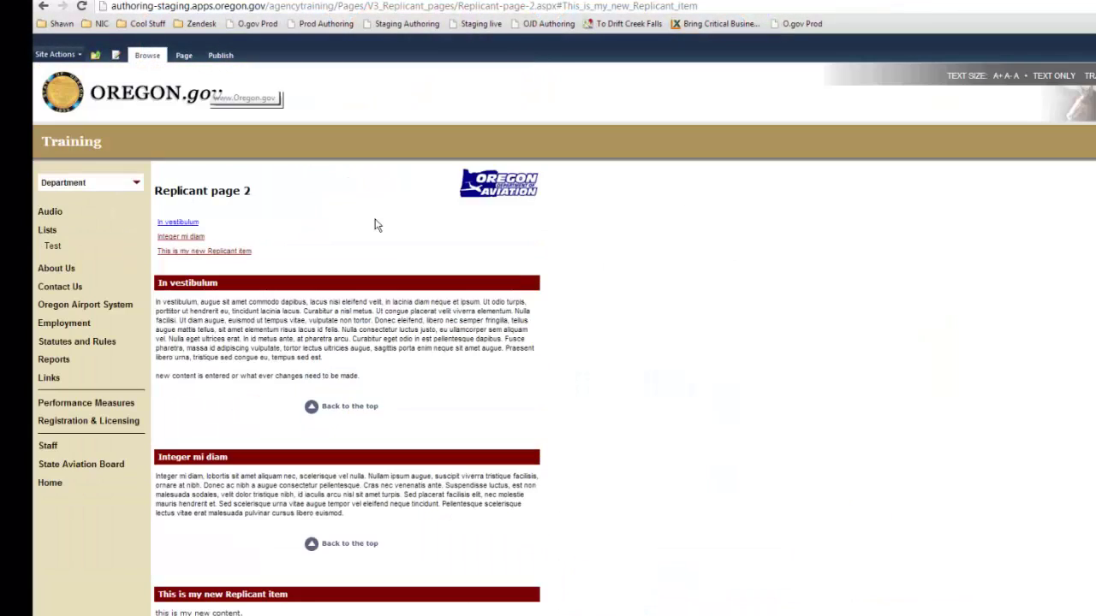
Step: Reopen Replicant page 2 for editing and move "This is my new Replicant item" to the first place in the item list
left_click(184, 55)
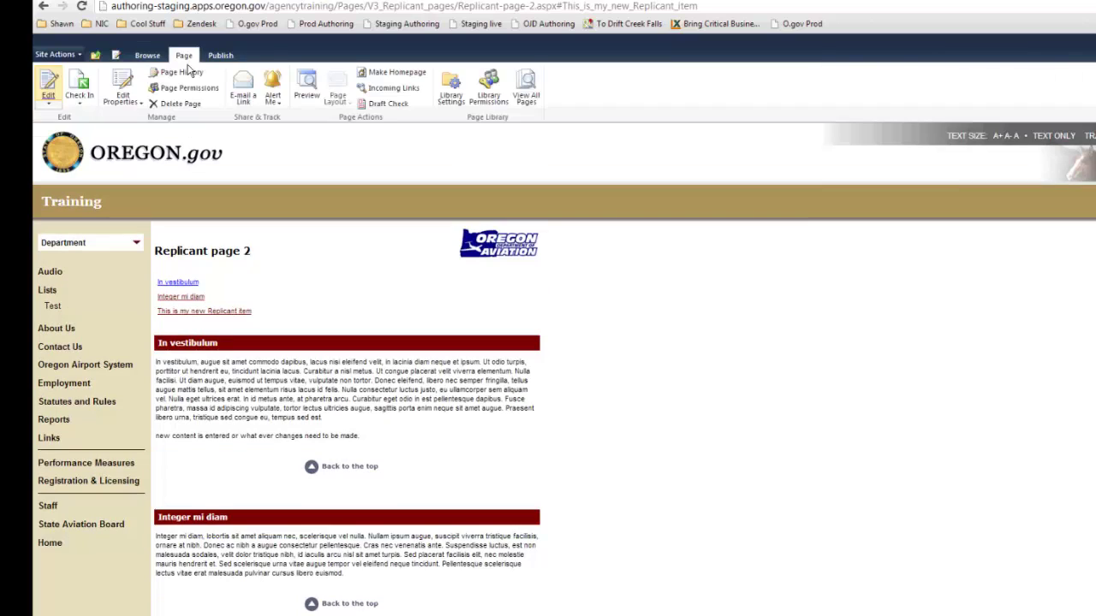
left_click(50, 88)
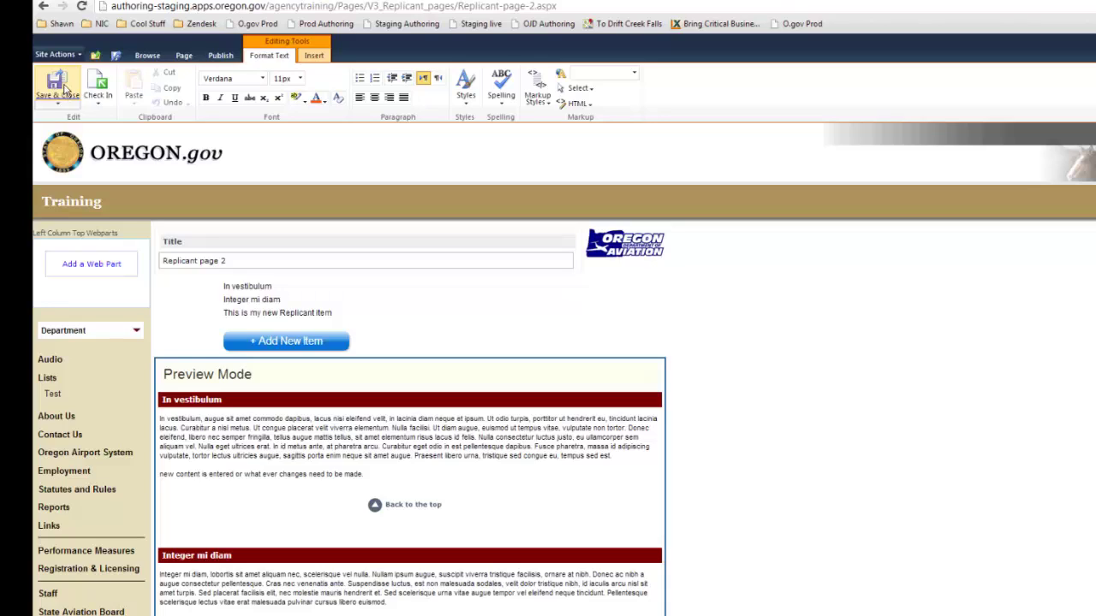
mouse_move(252, 323)
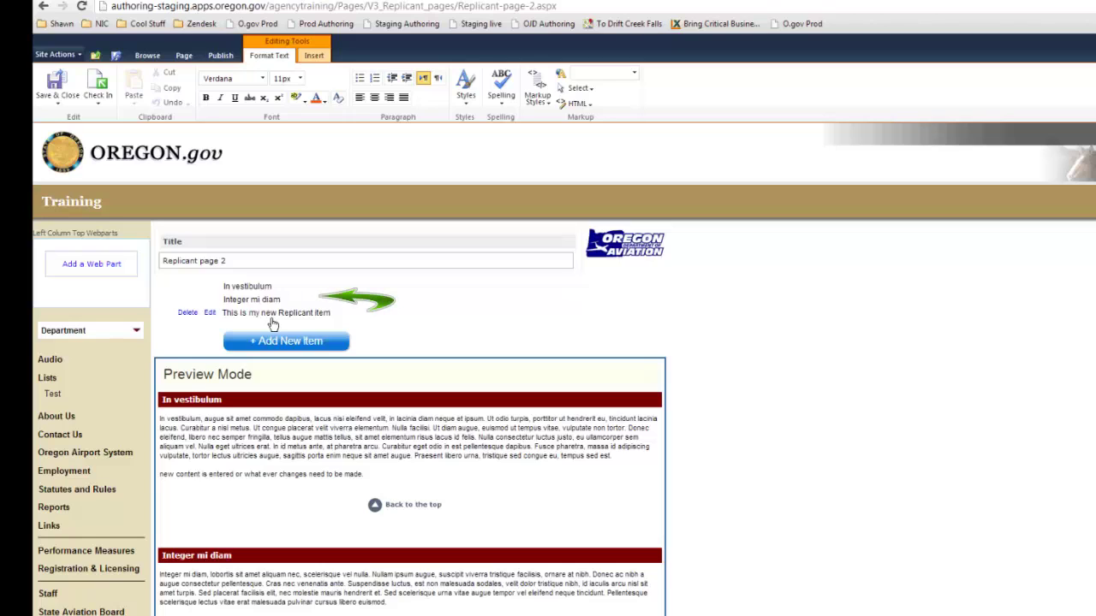
left_click_drag(272, 323, 267, 313)
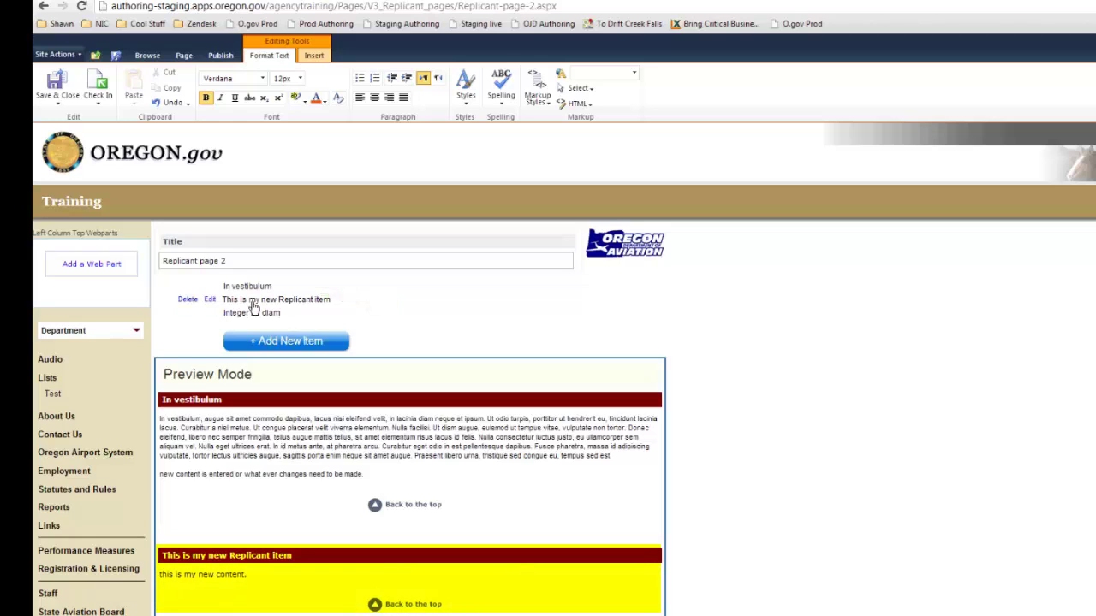
left_click_drag(253, 309, 262, 290)
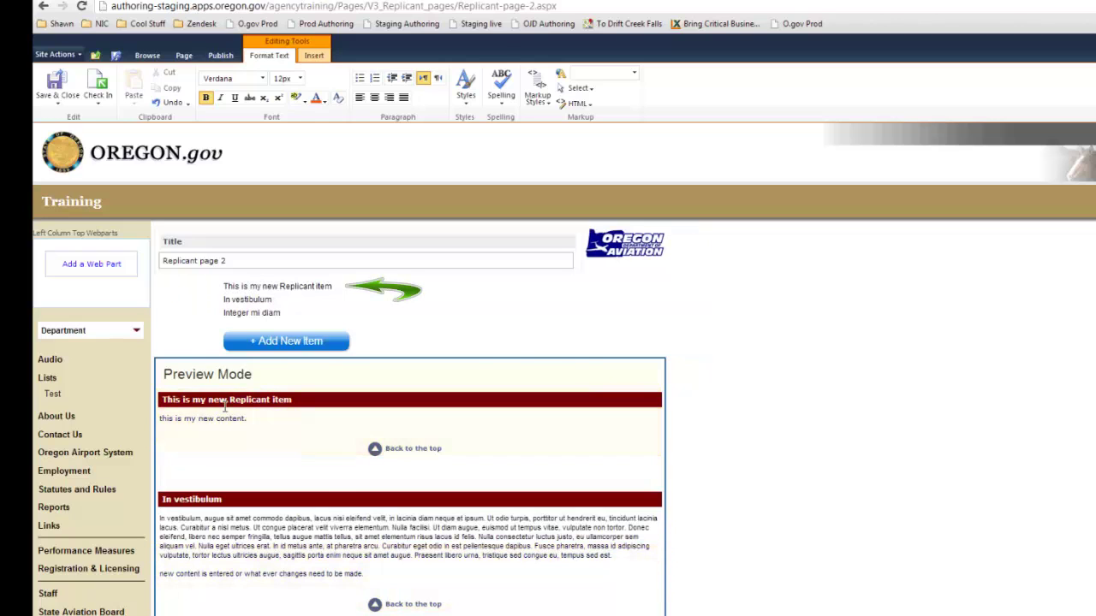
scroll(314, 469, "down", 2)
scroll(314, 471, "up", 2)
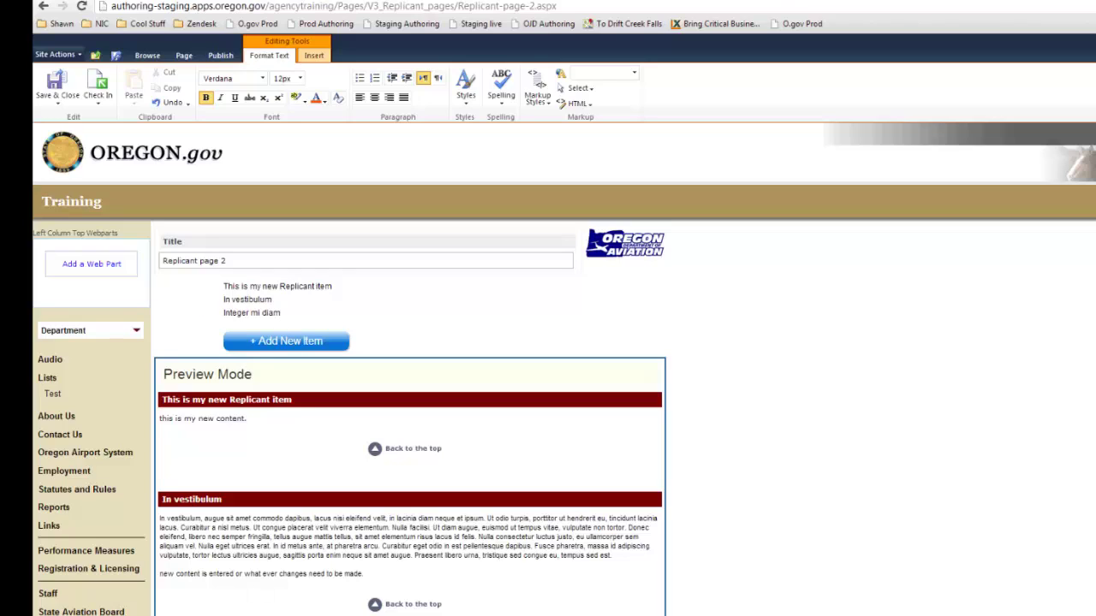
Step: Save and close the reordered Replicant page 2, and test the "This is my new Replicant item" link
left_click(75, 95)
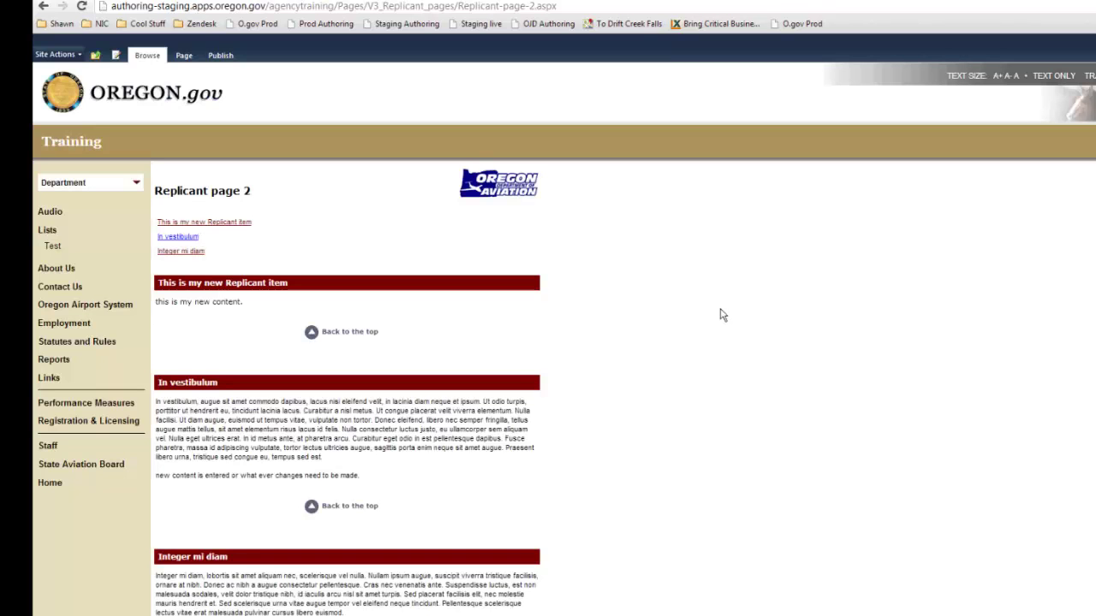
left_click(239, 221)
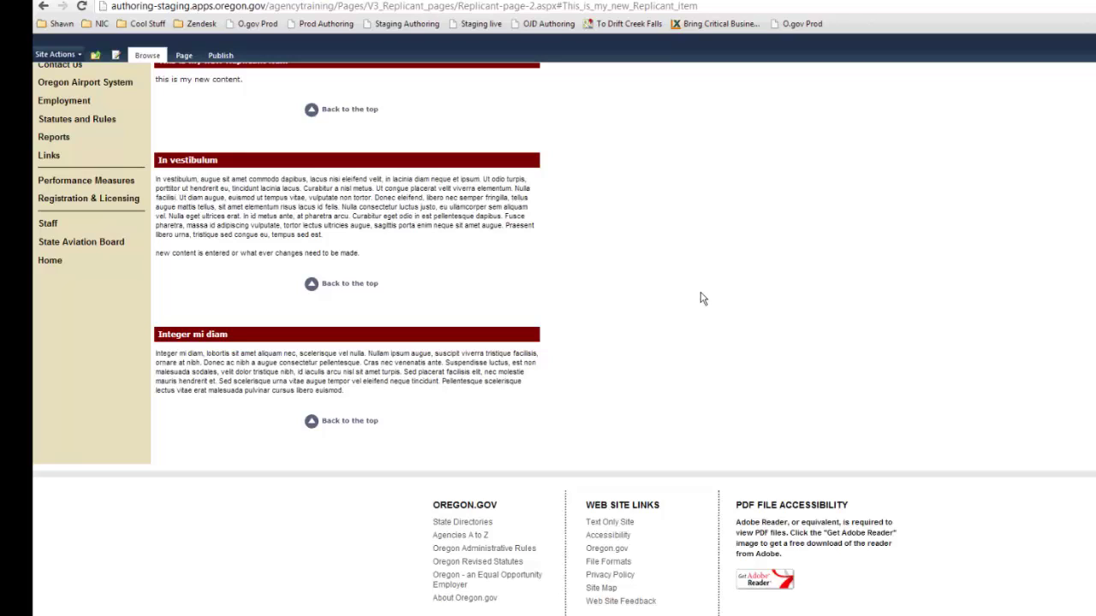
scroll(699, 290, "up", 2)
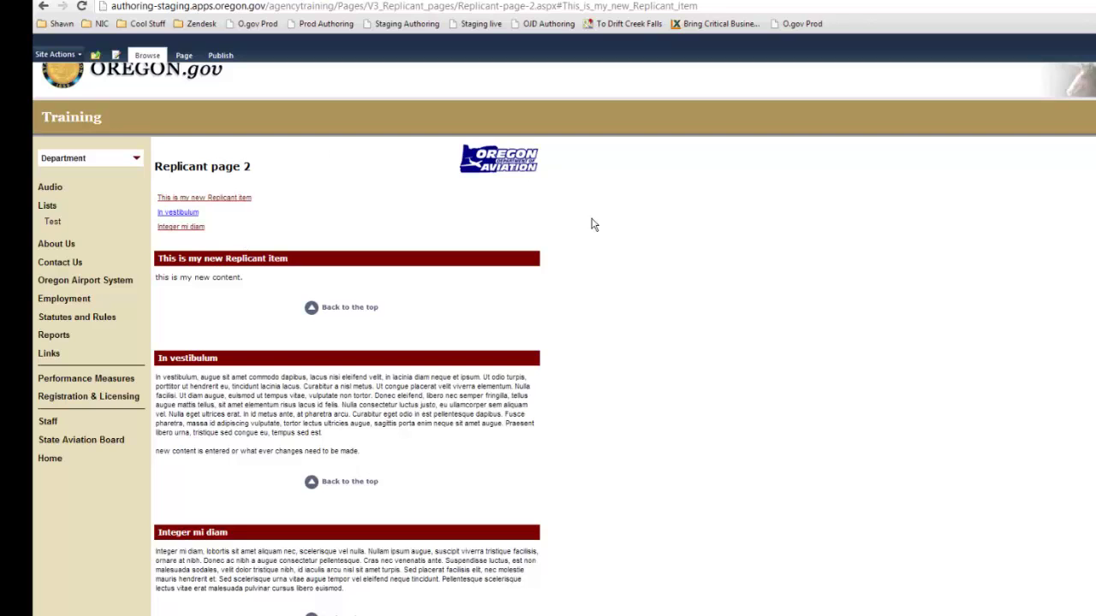
Step: Go through the site's full content listing to the Pavement Maintenance Program page (pmp.aspx)
left_click(184, 55)
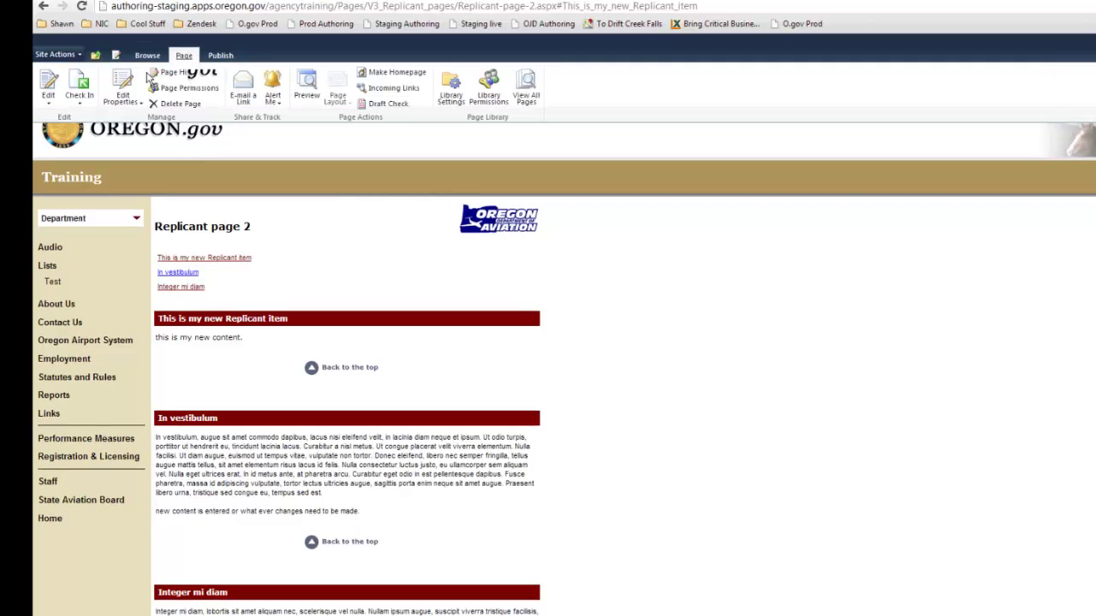
left_click(57, 54)
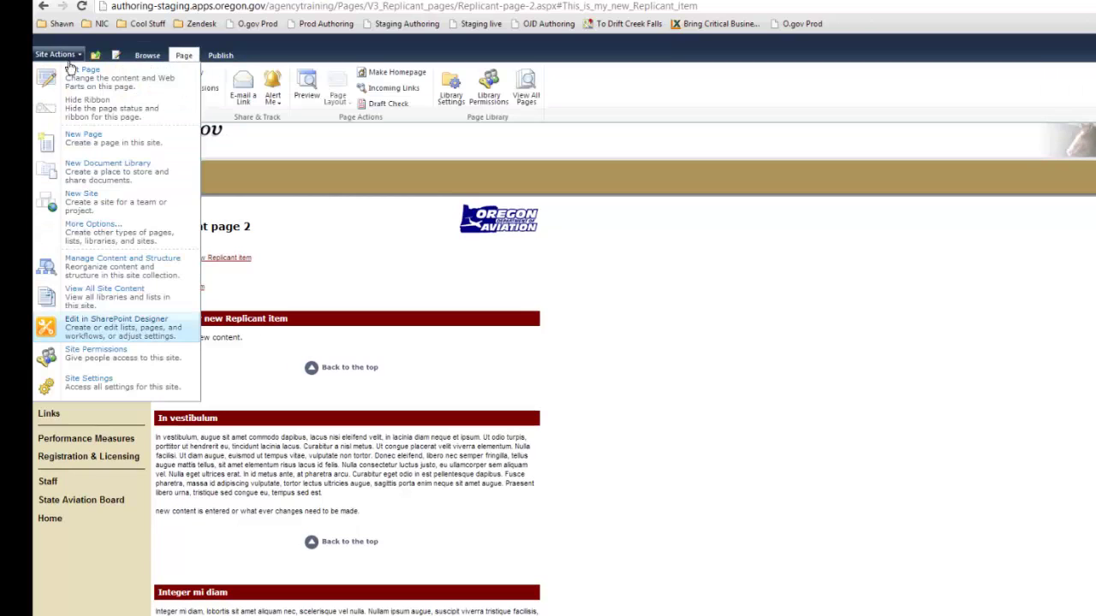
left_click(102, 297)
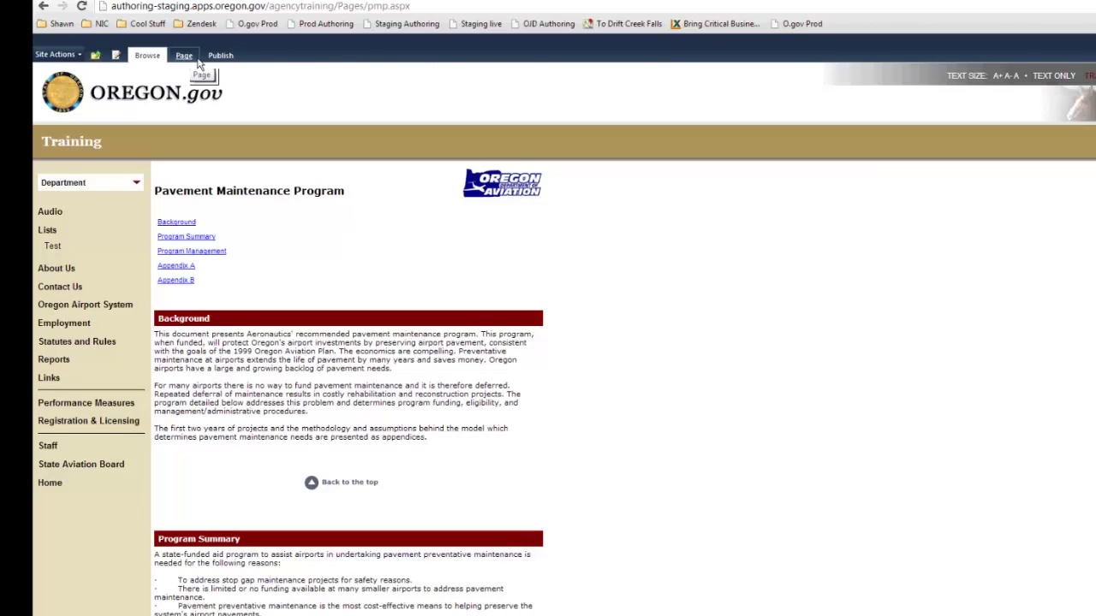
Step: Edit the legacy article content by deleting part of the Background's second paragraph and part of the Program Summary bullets, and save the page
left_click(117, 56)
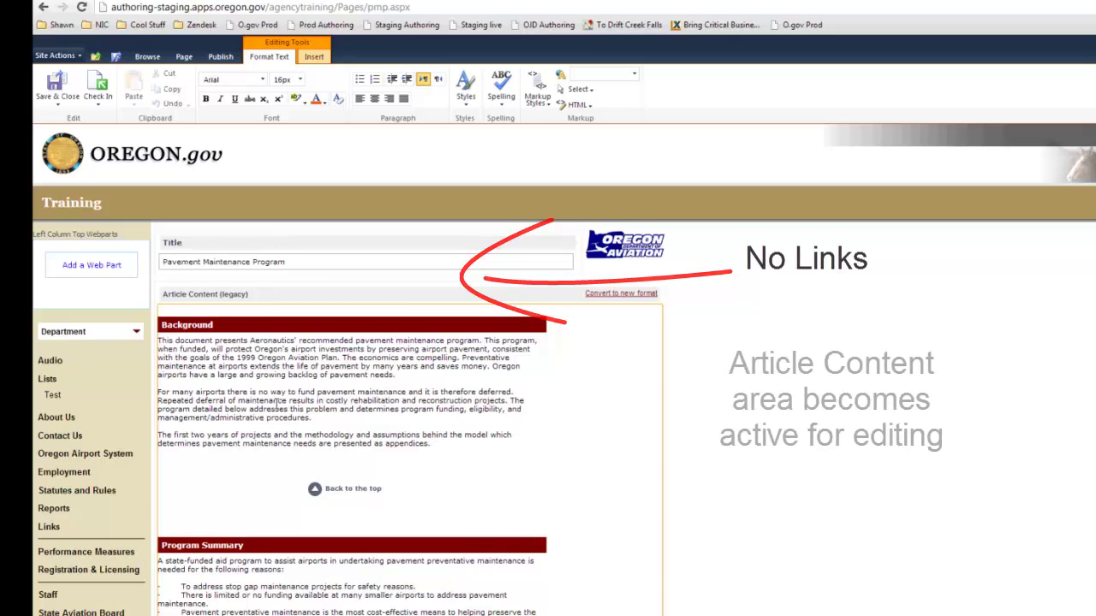
left_click_drag(232, 350, 314, 402)
key("Delete")
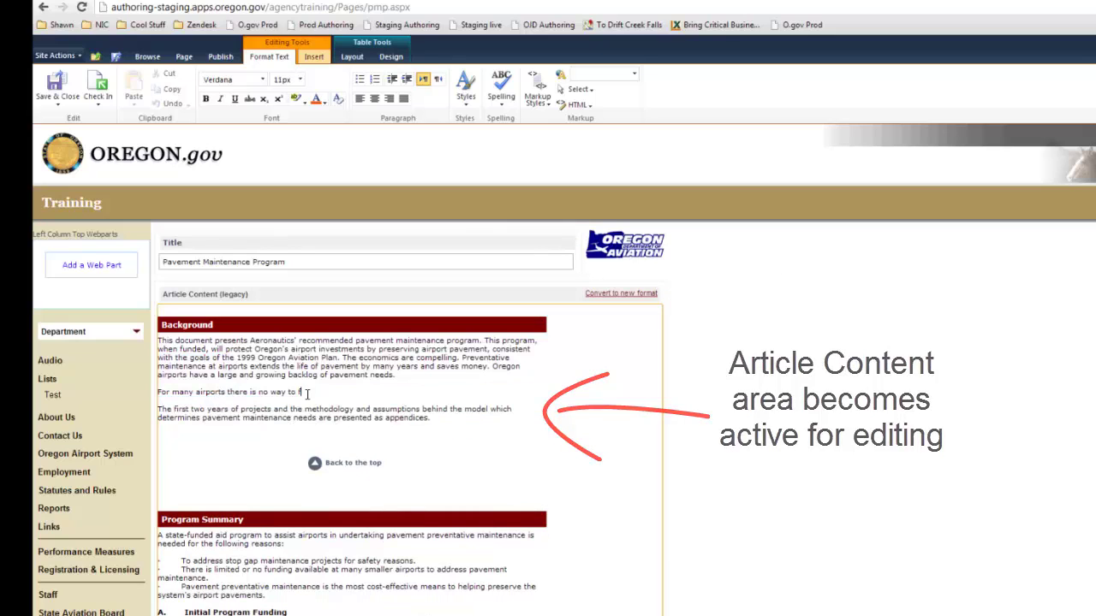
left_click_drag(255, 563, 311, 587)
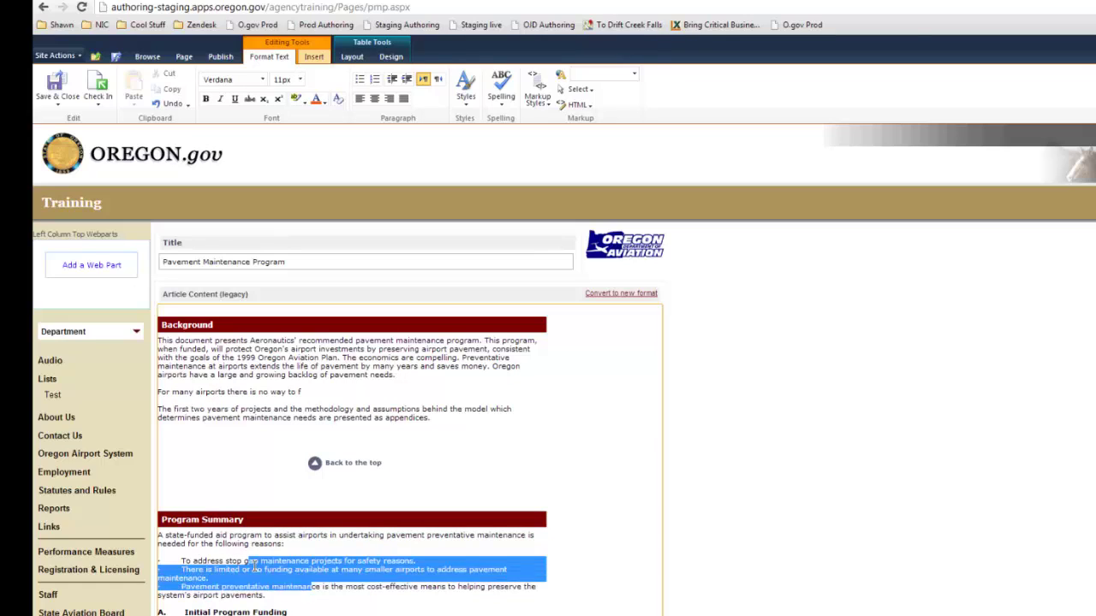
key("Delete")
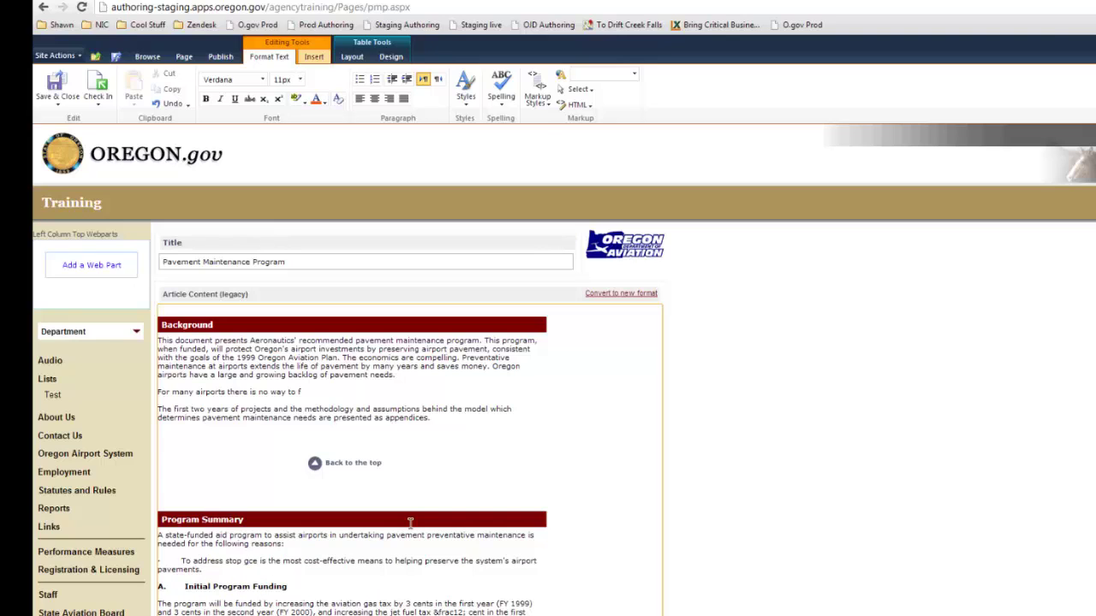
scroll(410, 523, "down", 5)
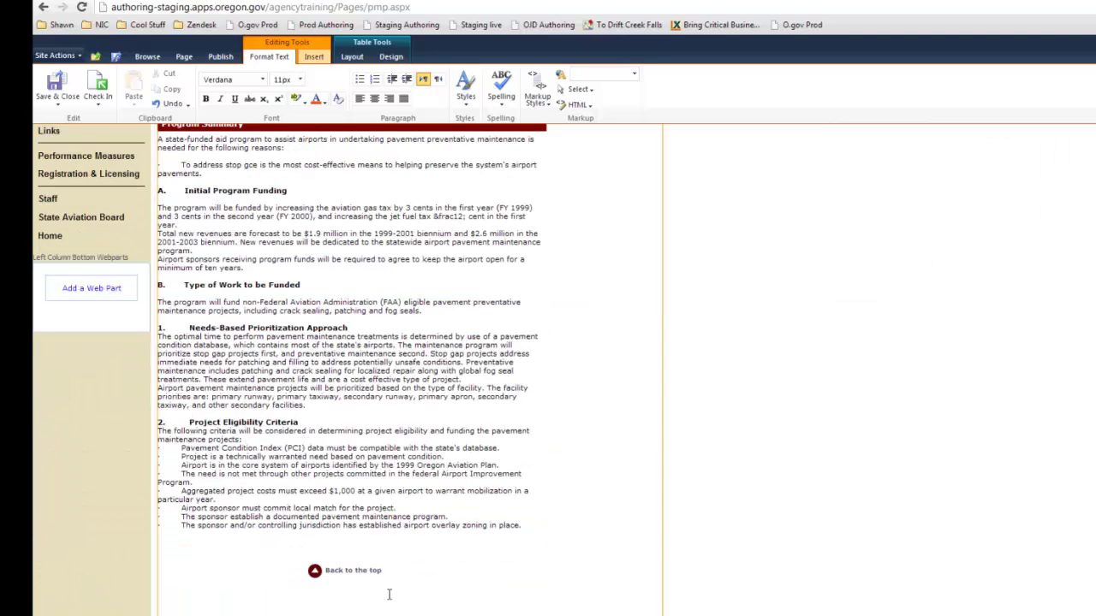
scroll(388, 594, "up", 5)
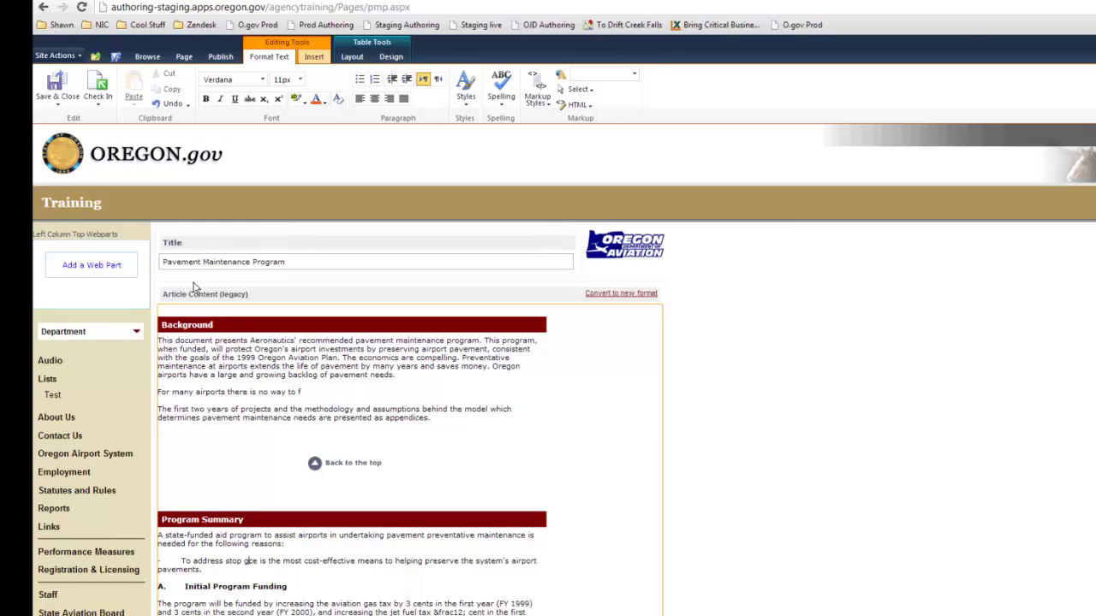
left_click(62, 95)
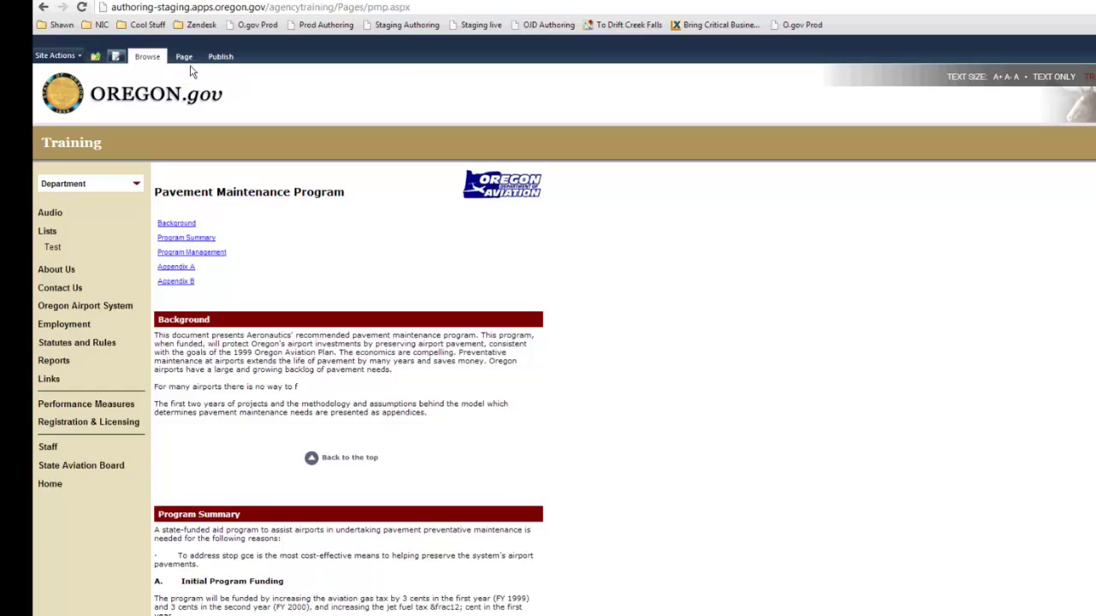
Step: Reopen the Pavement Maintenance Program page for editing, convert its legacy content to the new replicant format, and dismiss the conversion notice
left_click(118, 58)
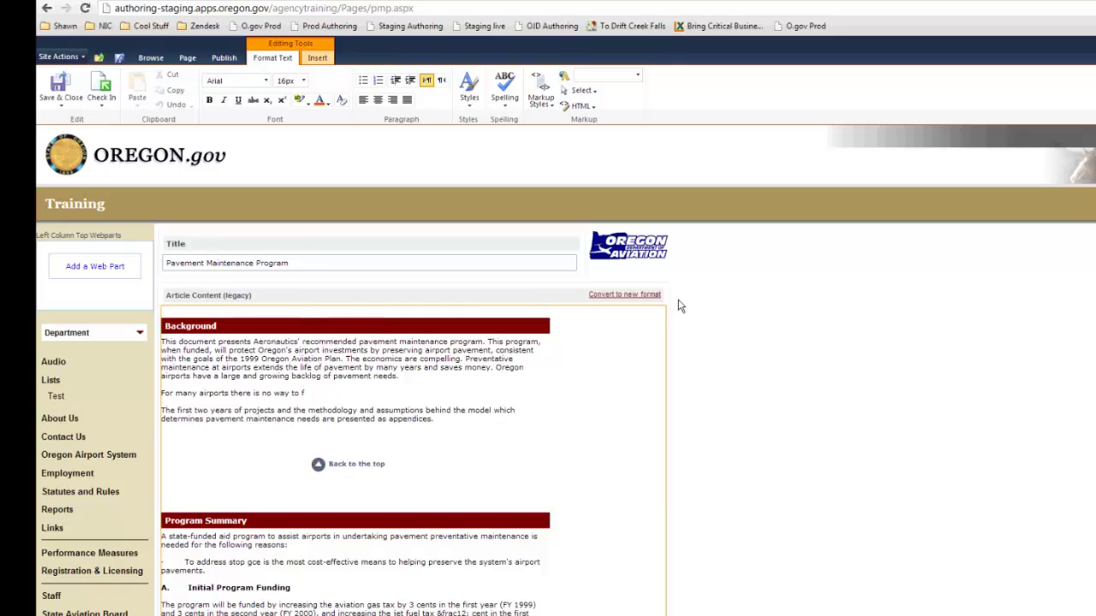
left_click(630, 292)
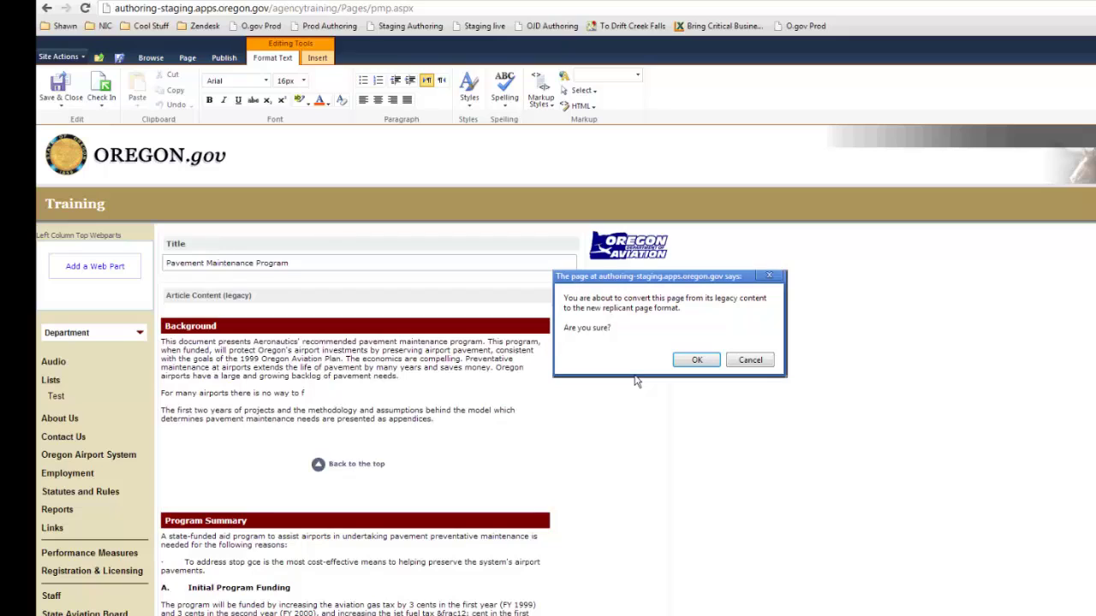
left_click(695, 361)
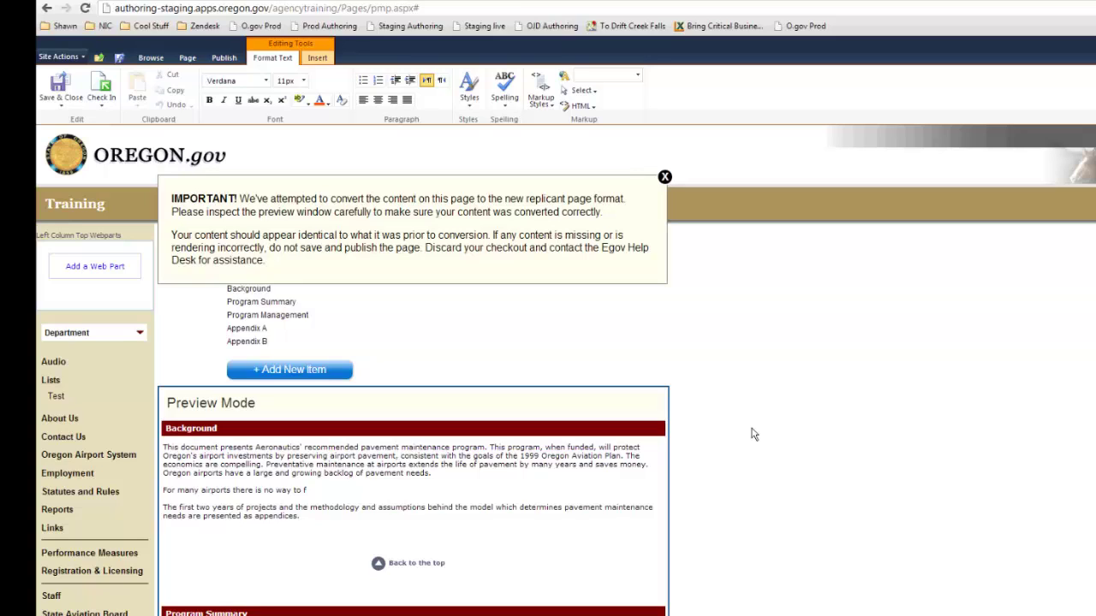
left_click(664, 177)
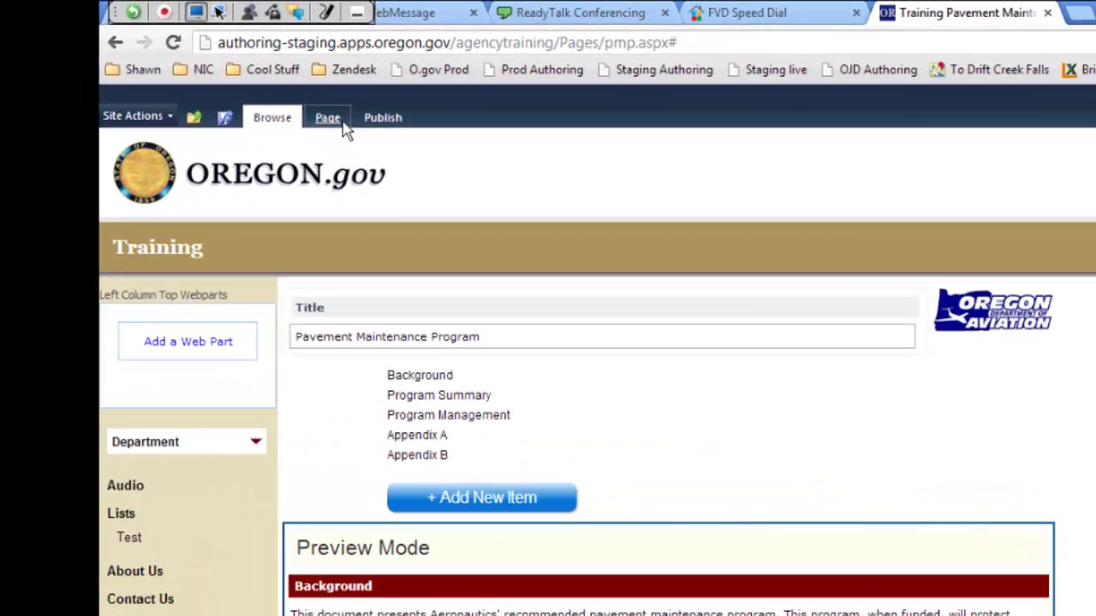
Step: Discard the check-out of the converted Pavement Maintenance Program page
left_click(196, 60)
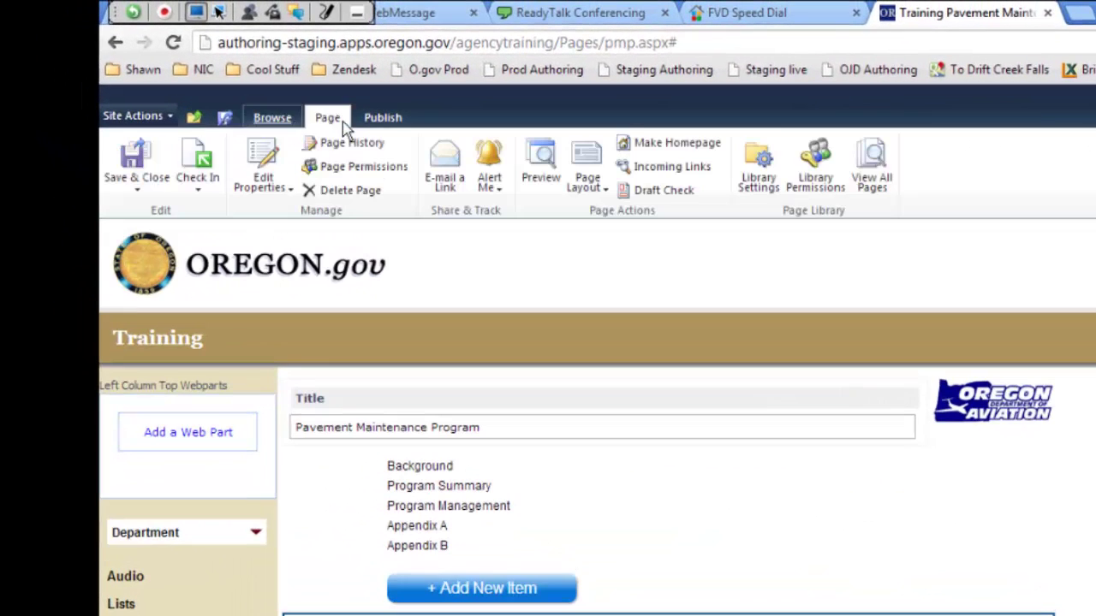
left_click(209, 195)
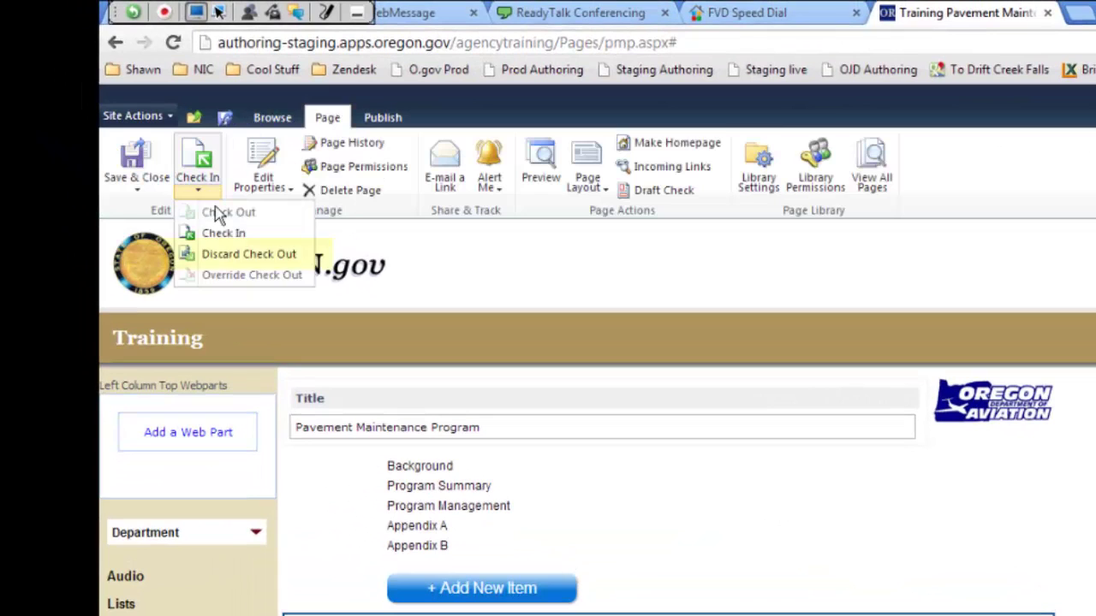
left_click(260, 266)
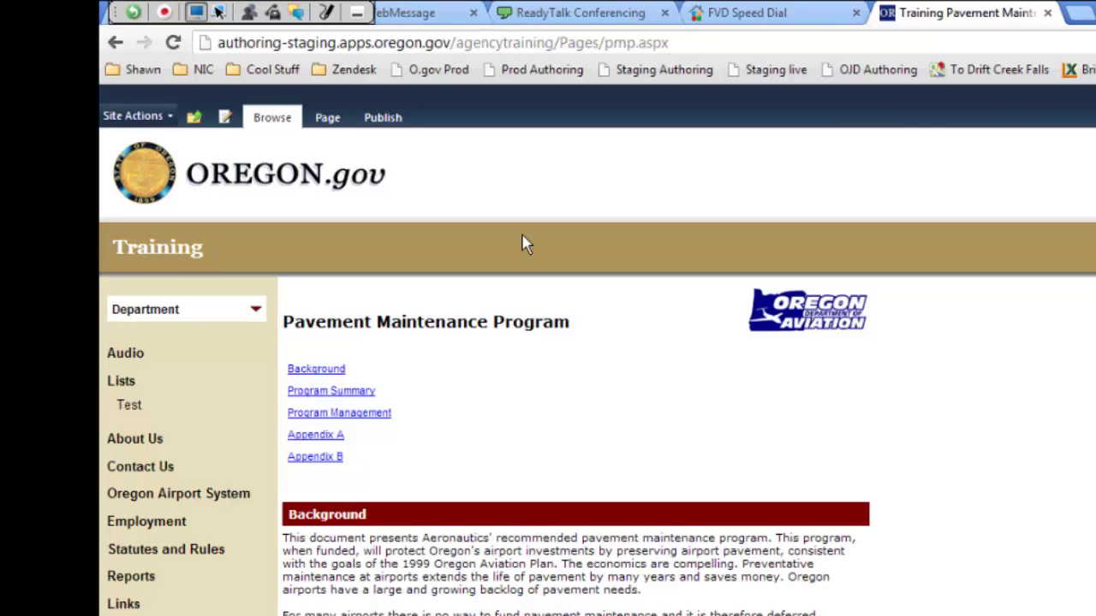
Step: Open the Pavement Maintenance Program page for editing again and end its check-out without changing the content
left_click(335, 129)
left_click(140, 158)
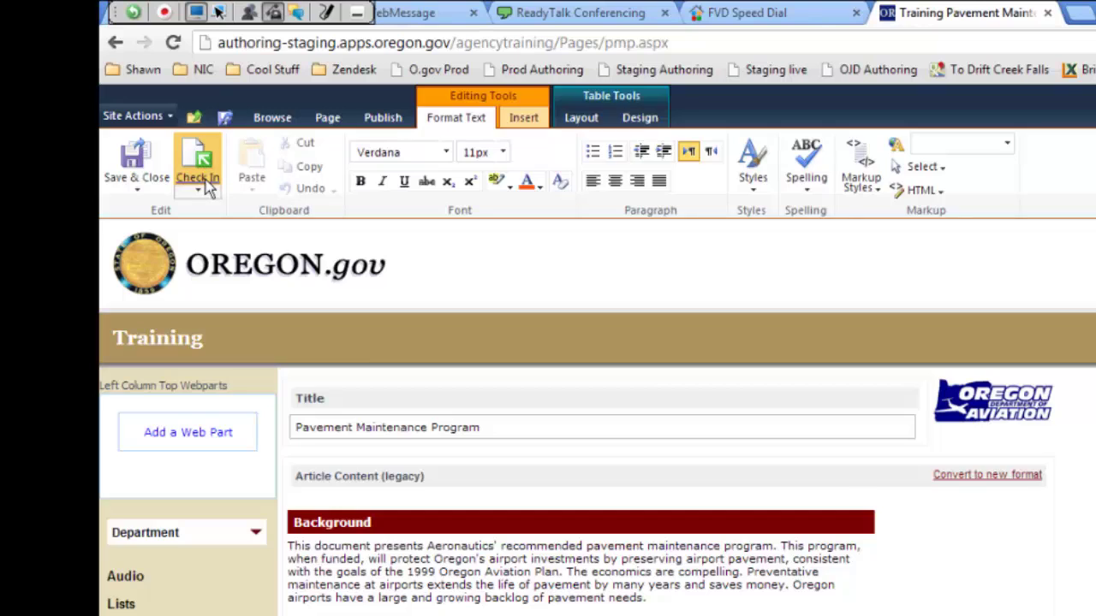
left_click(208, 189)
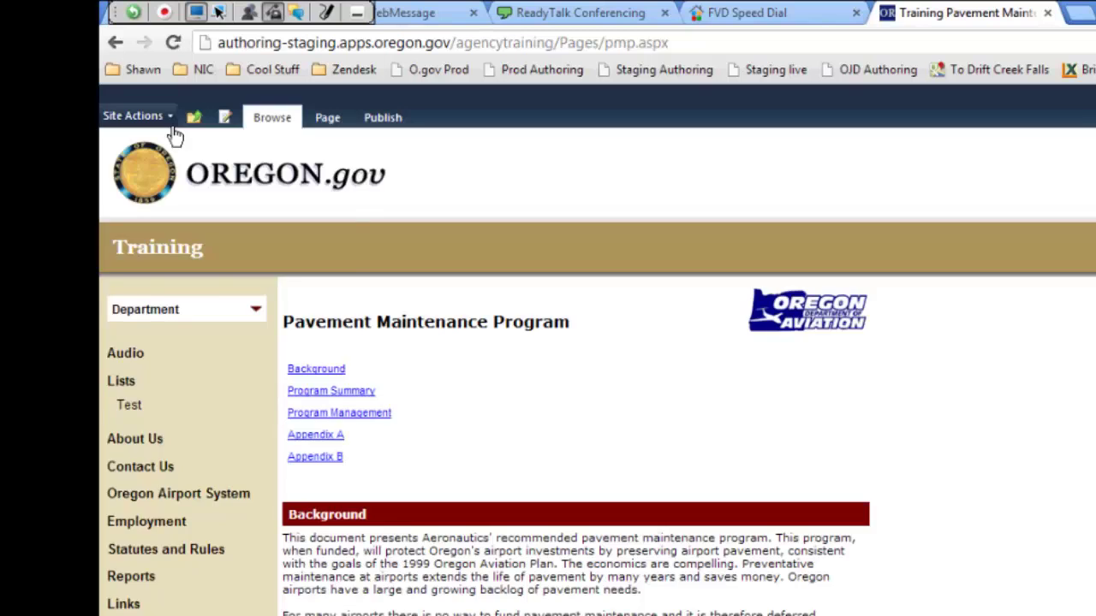
Step: Open the V3_Replicant_pages folder in the site's Pages library
left_click(169, 117)
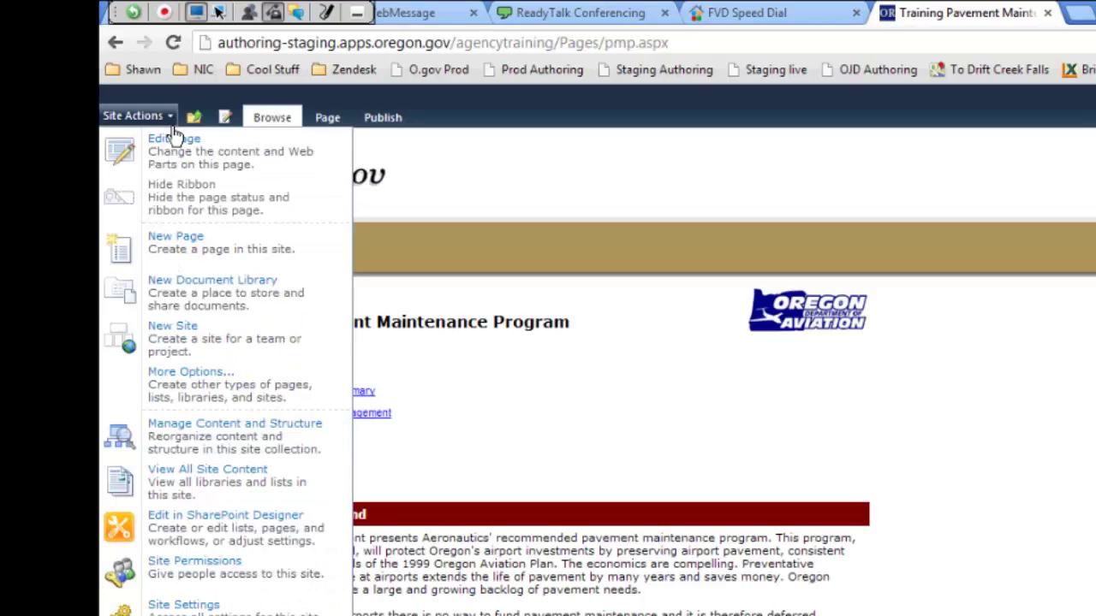
left_click(210, 484)
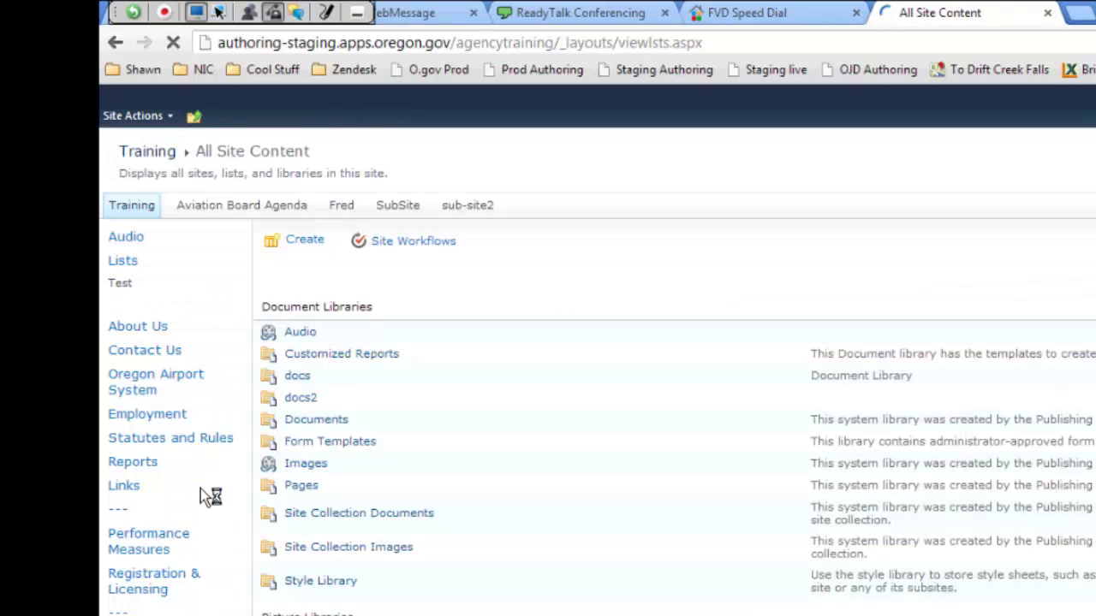
left_click(305, 511)
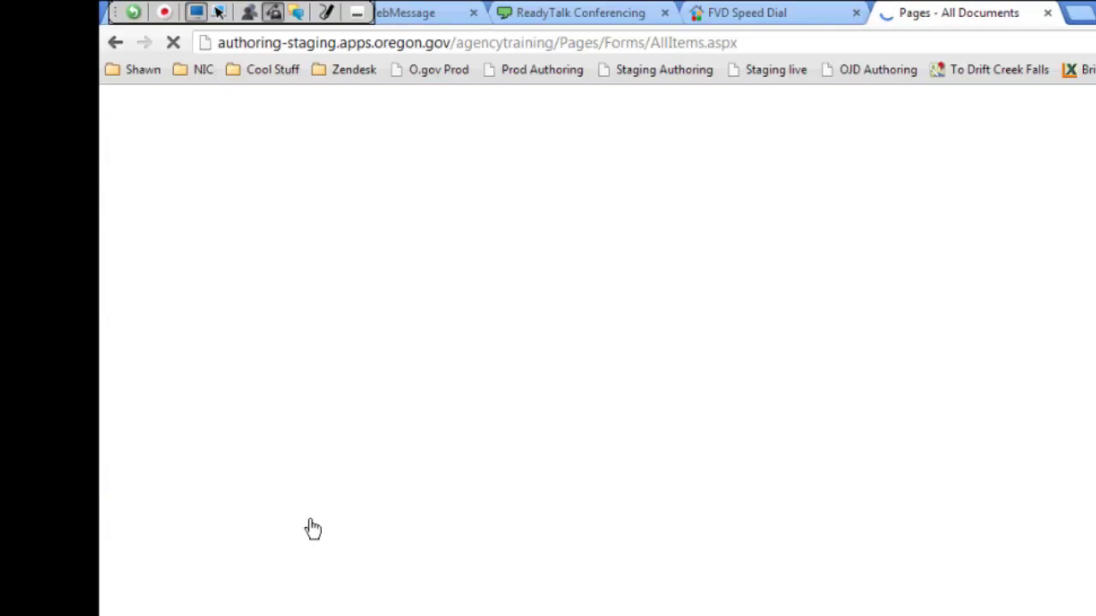
left_click(387, 392)
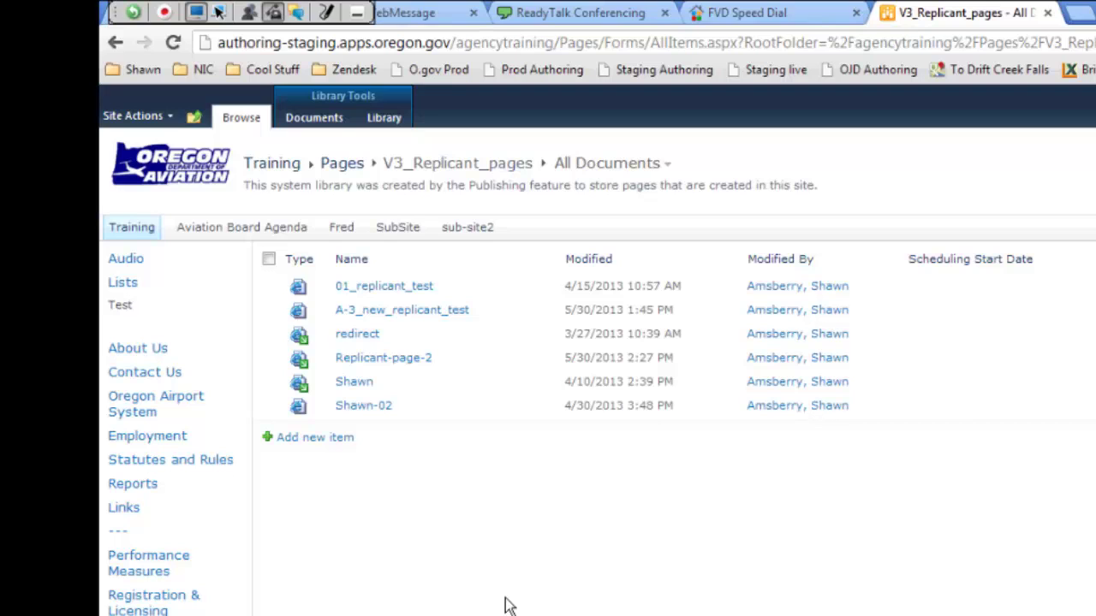
Step: Start a new Oregon V3 Replicant page in the V3_Replicant_pages folder
left_click(137, 115)
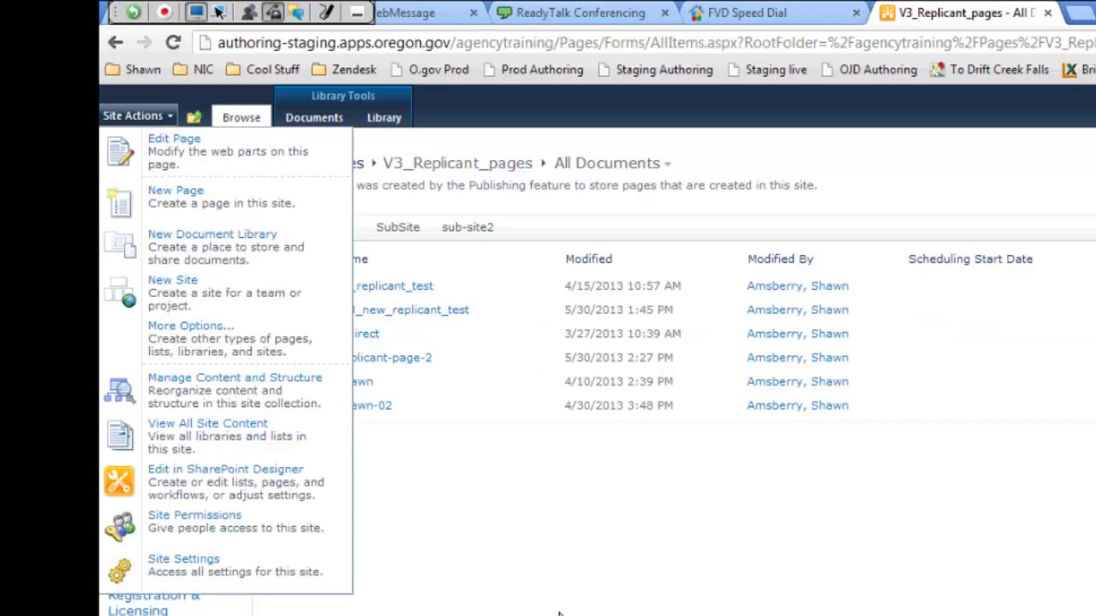
left_click(557, 610)
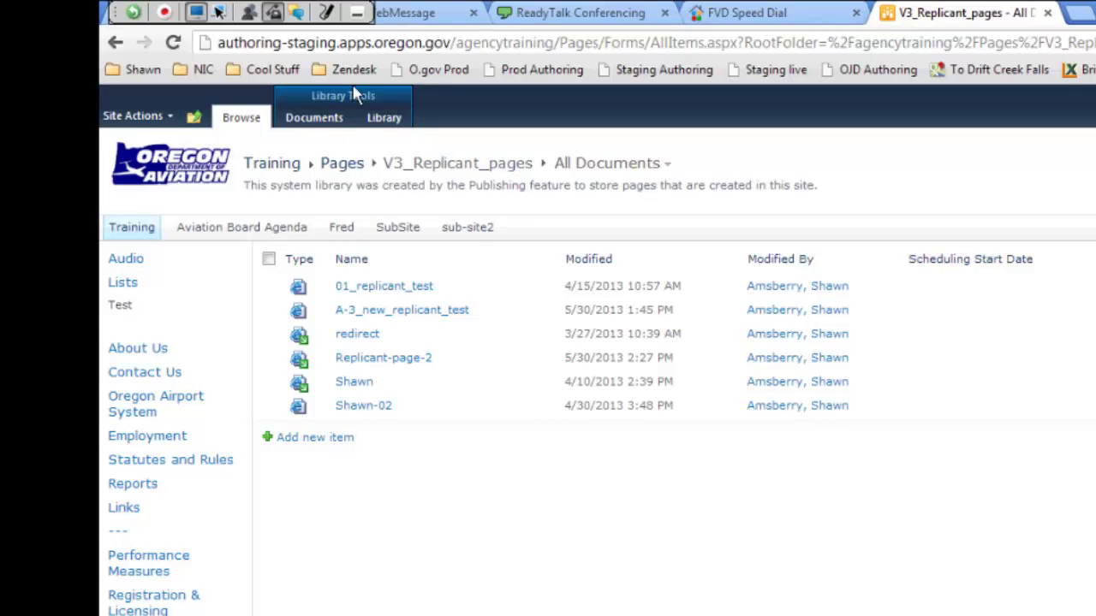
left_click(329, 126)
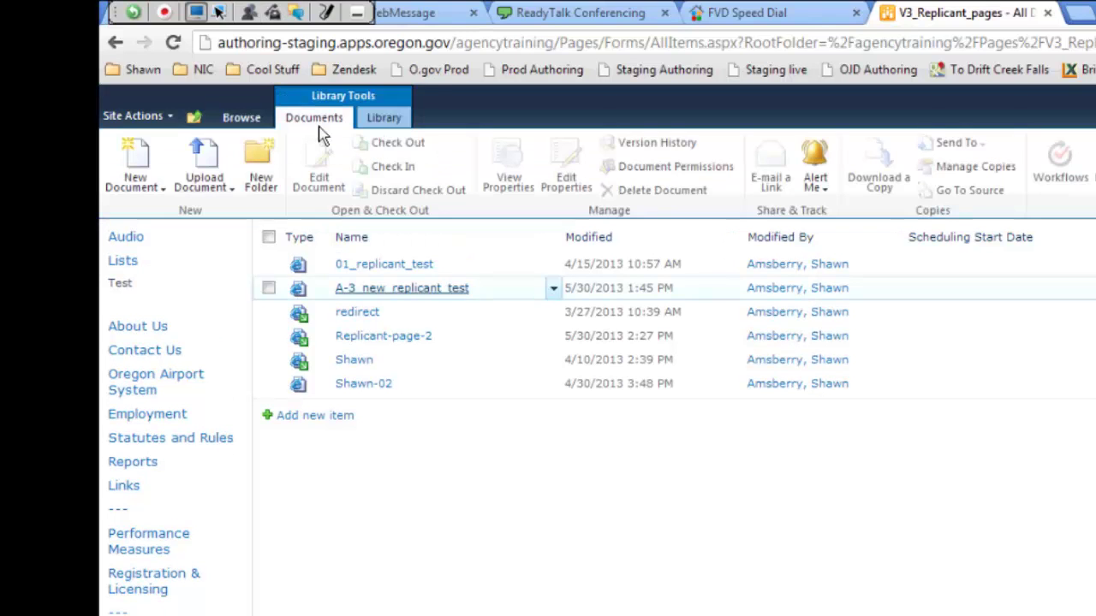
left_click(159, 190)
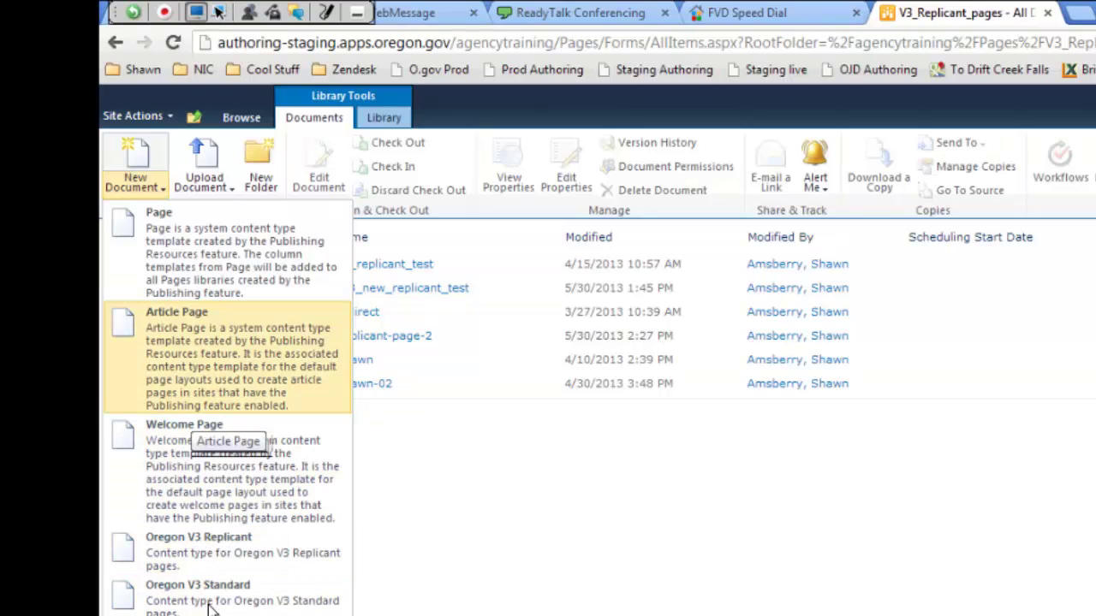
left_click(178, 550)
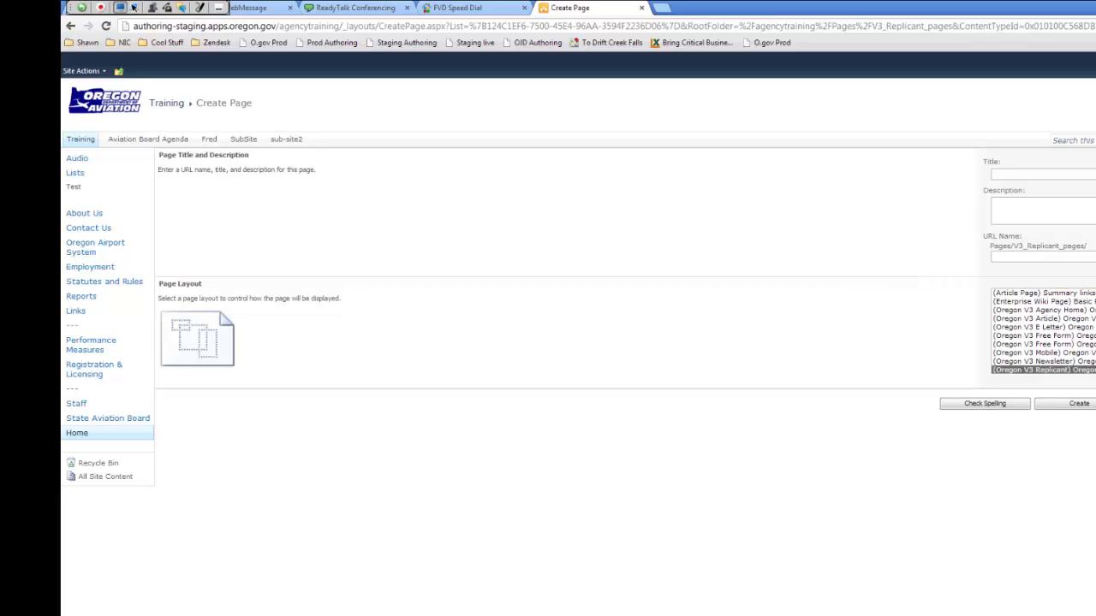
Step: Try both Oregon V3 Standard page layouts and return the selection to the Oregon V3 Replicant layout
scroll(1044, 331, "down", 2)
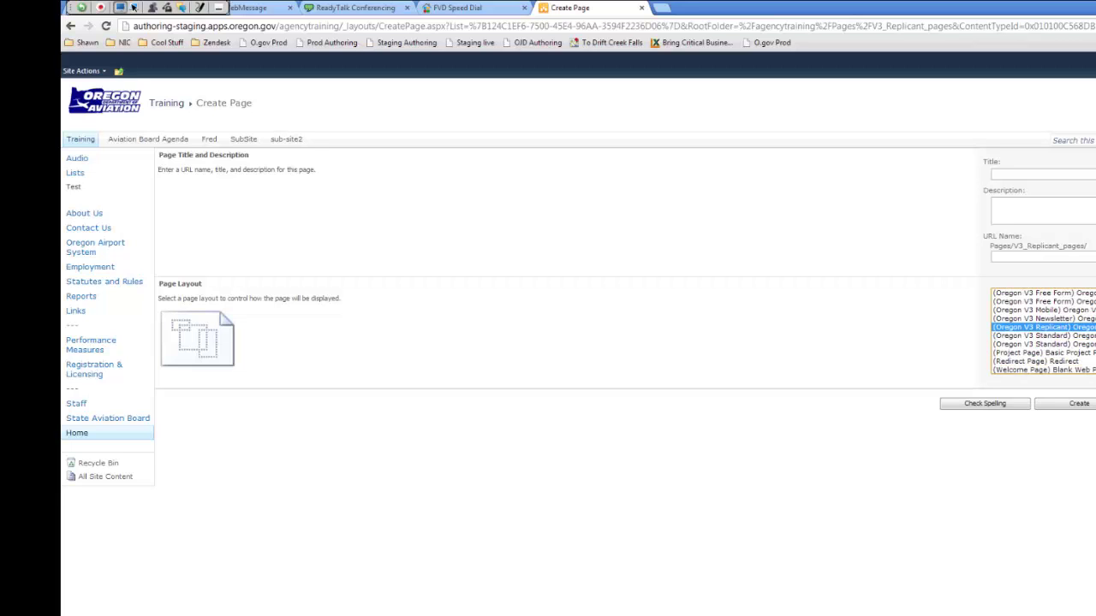
left_click(1044, 335)
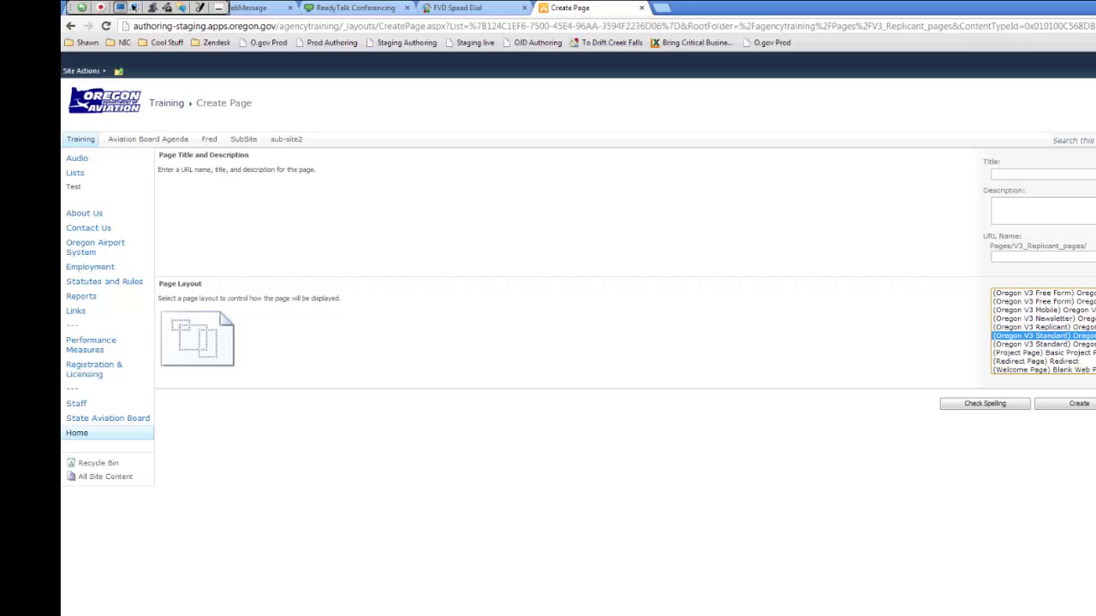
left_click(1044, 345)
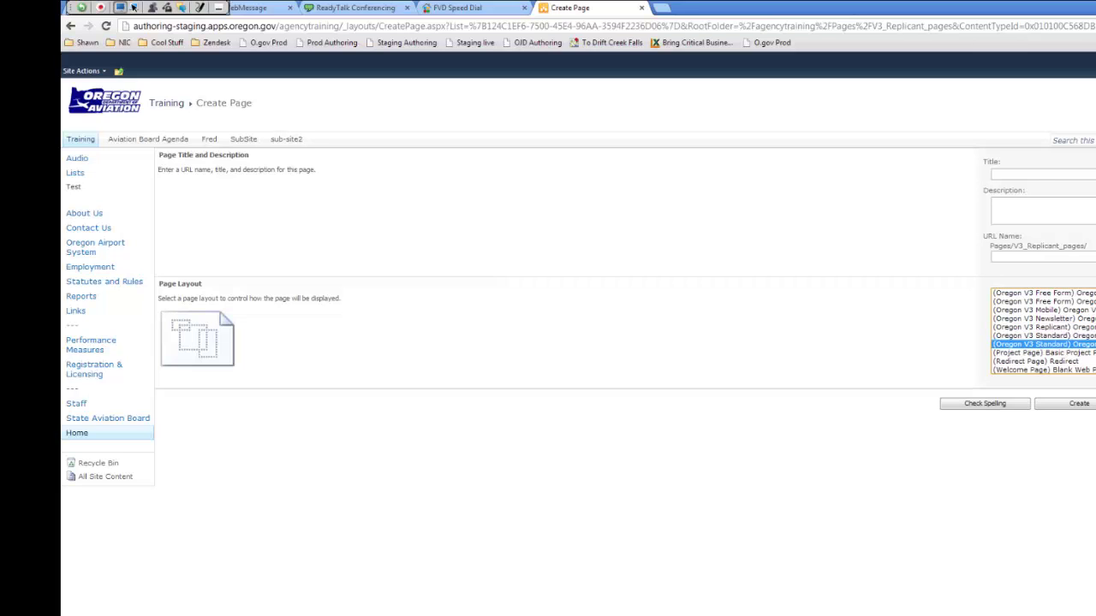
key("Up")
key("Up")
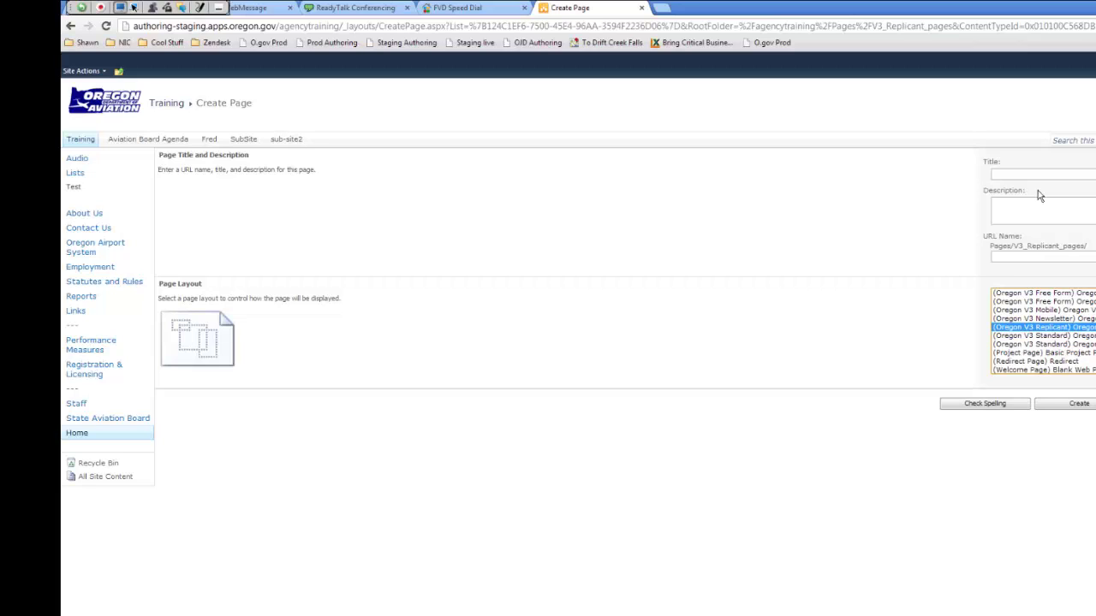
Step: Title the page "New page", leave its description empty, and create it
left_click(1083, 175)
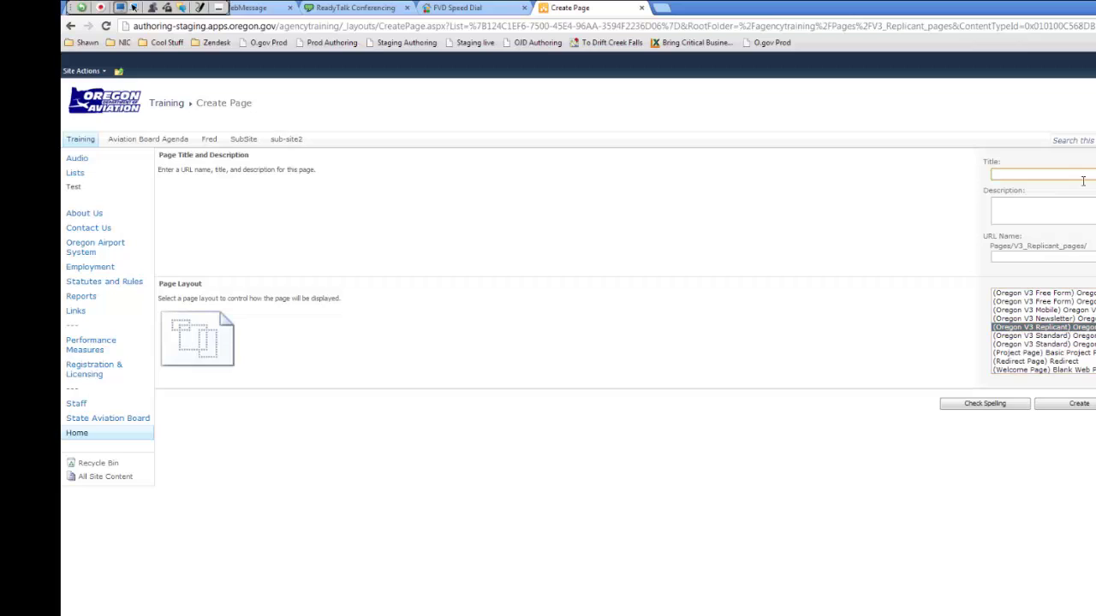
type("New page")
left_click(1066, 221)
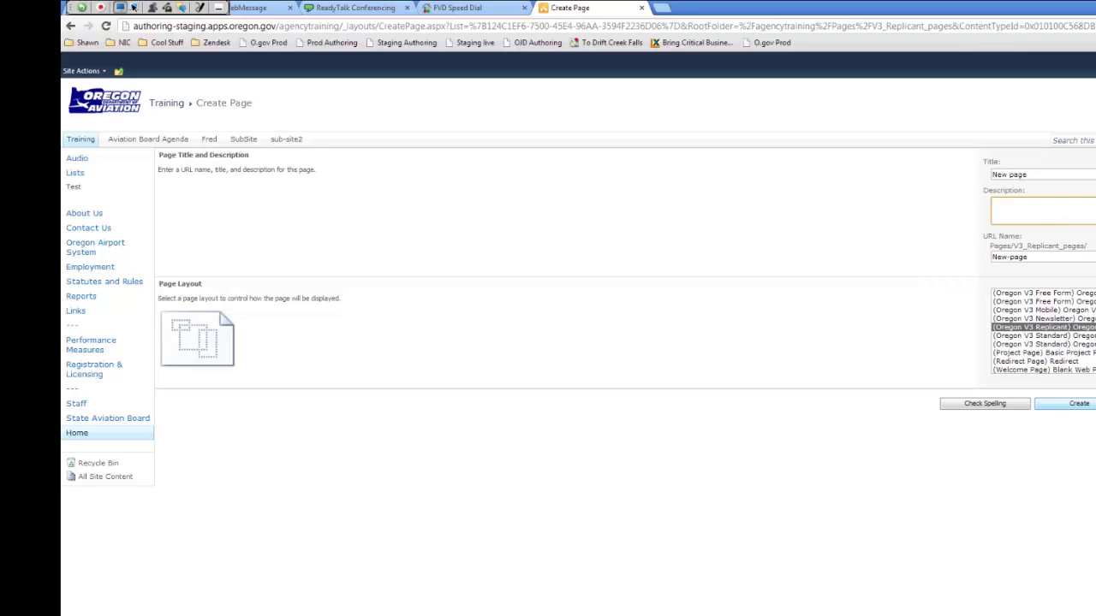
left_click(1080, 409)
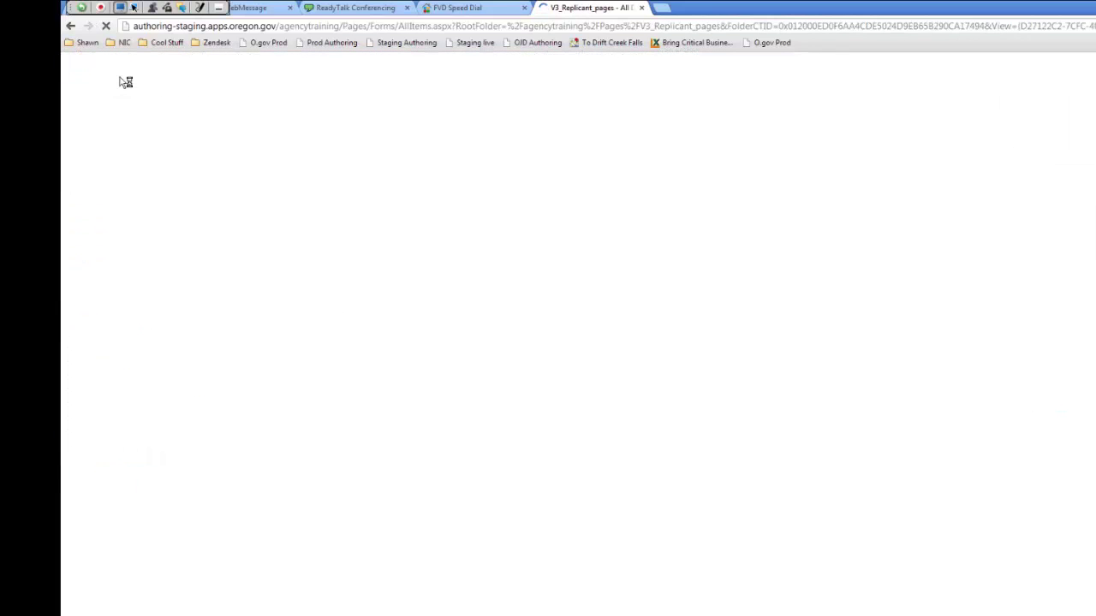
left_click(101, 72)
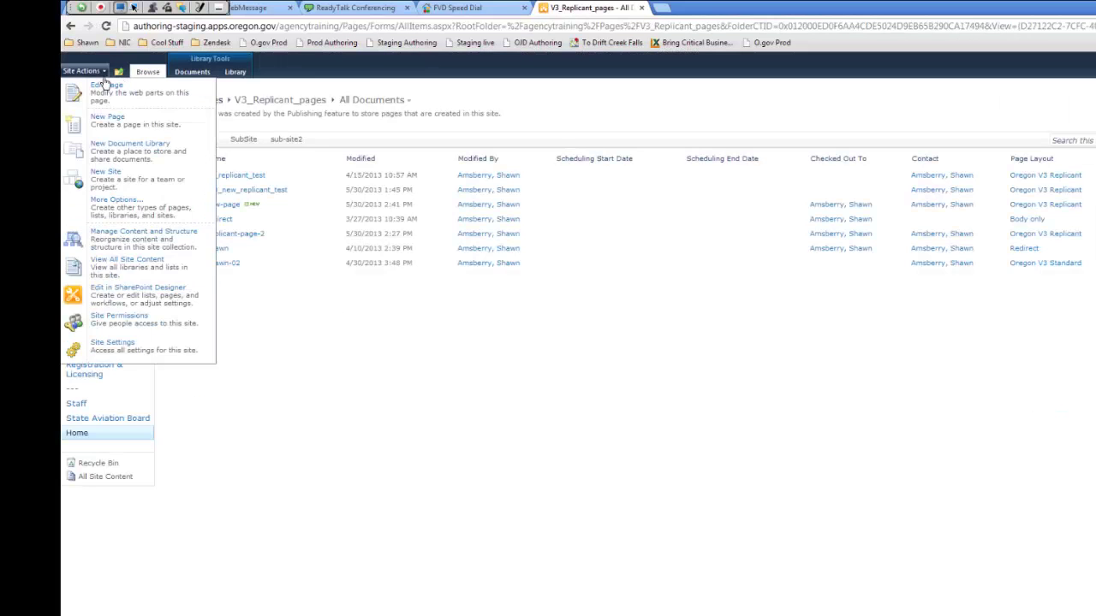
left_click(279, 409)
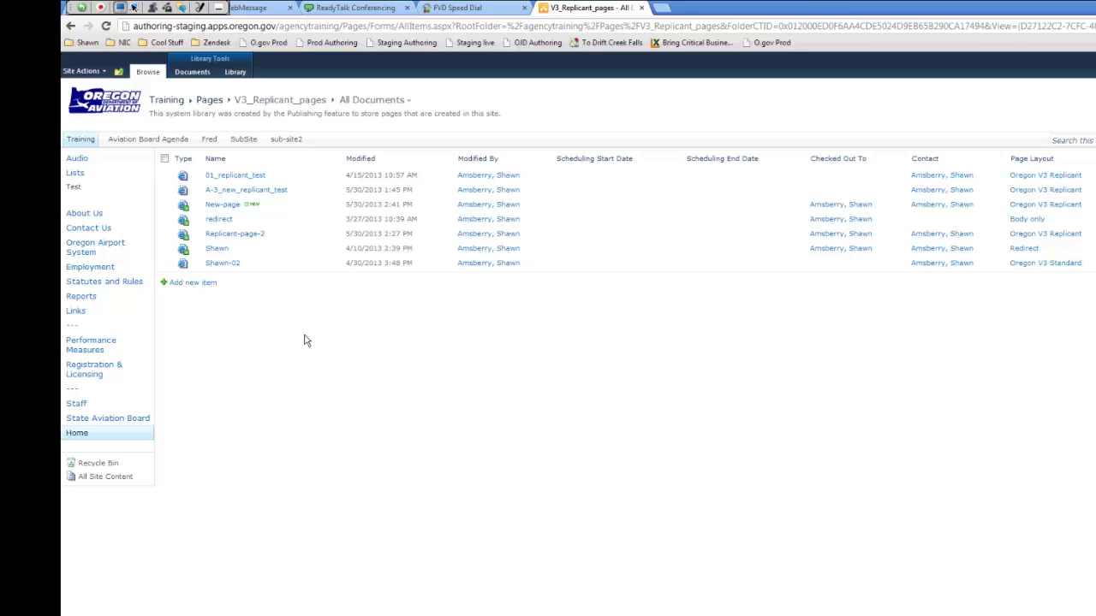
left_click(205, 76)
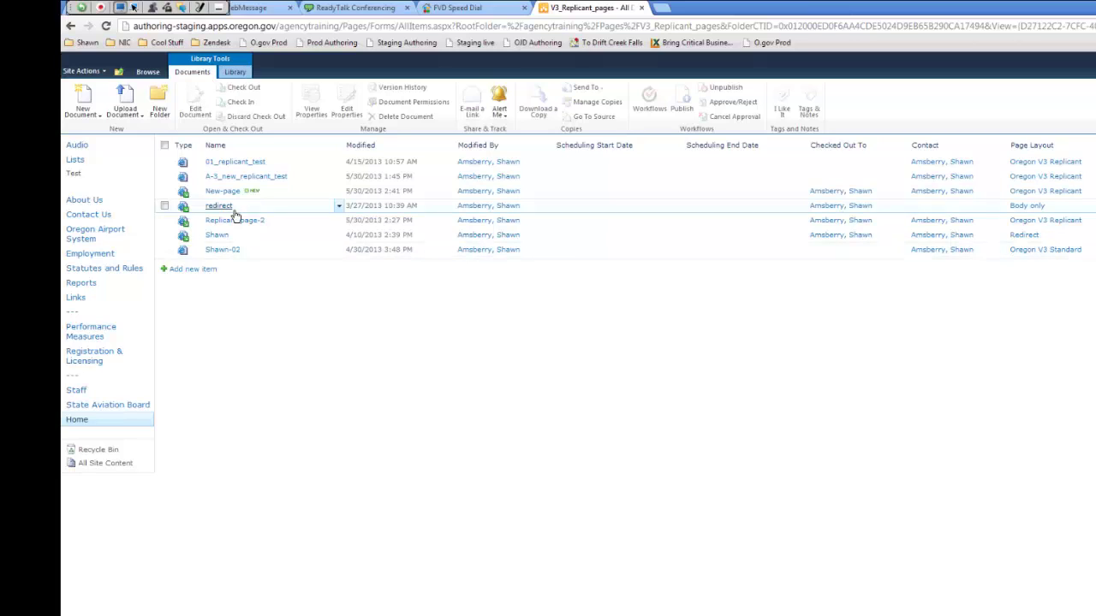
left_click(82, 111)
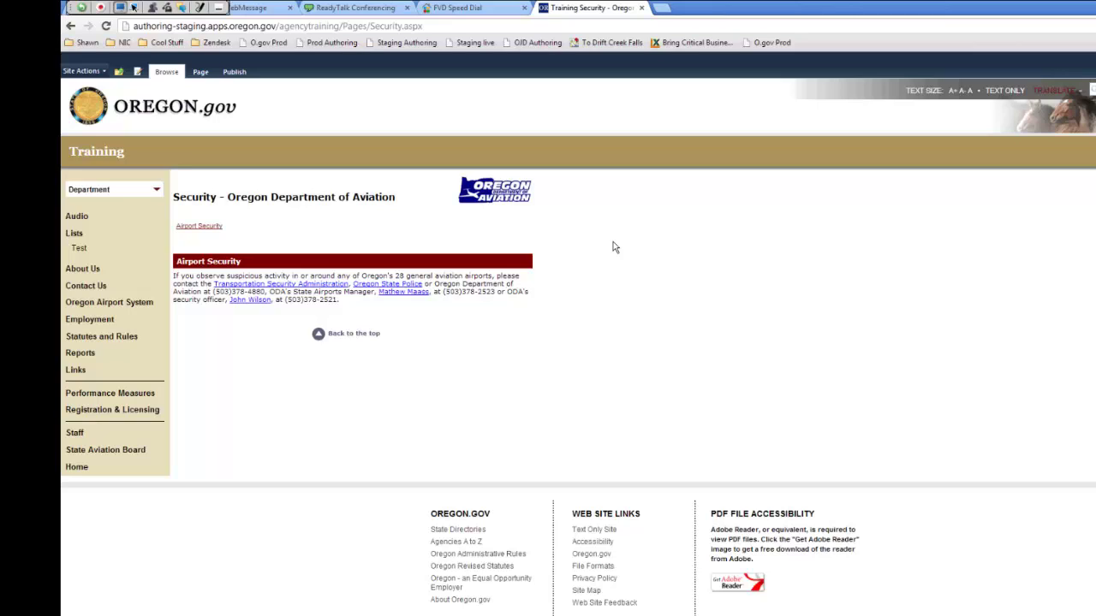
Step: Open the Security page for editing and place the cursor in its legacy article content
left_click(200, 71)
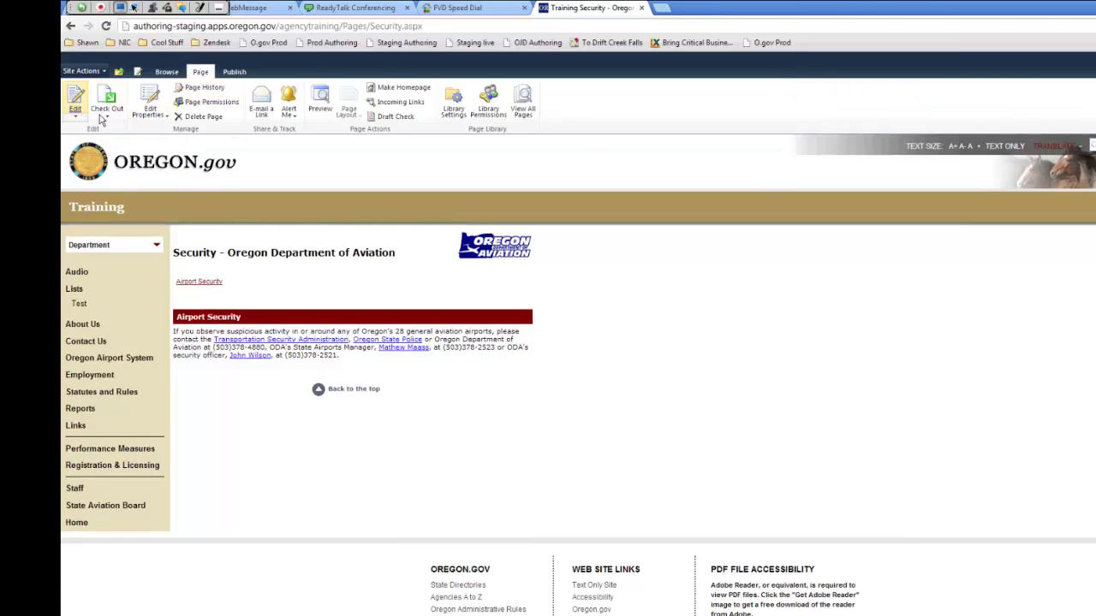
left_click(81, 110)
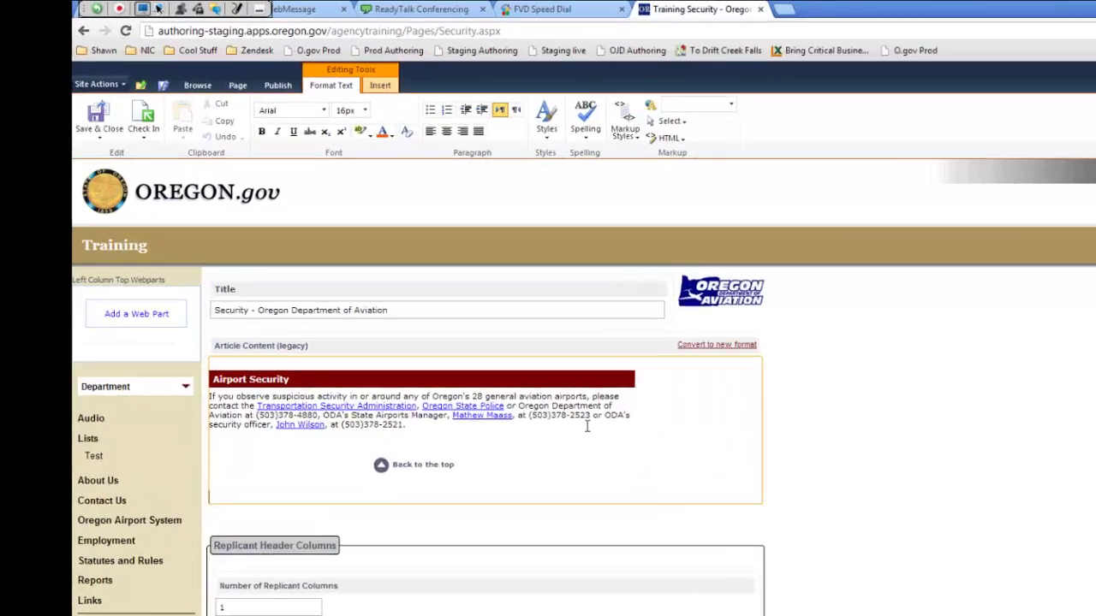
left_click(495, 359)
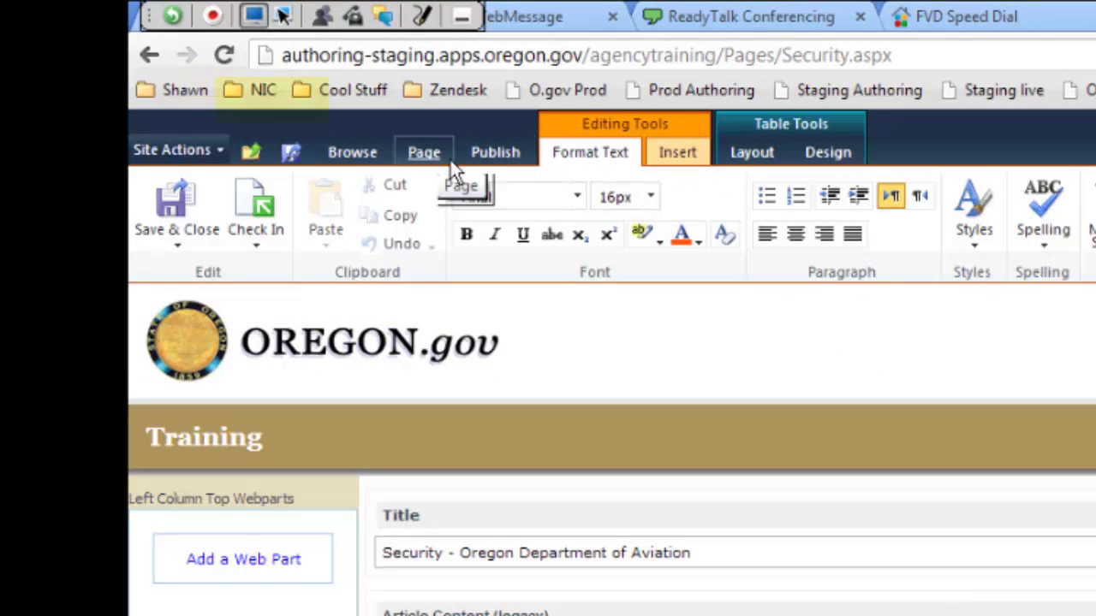
Step: Examine the Security page's history comparison and open its full version history
left_click(439, 161)
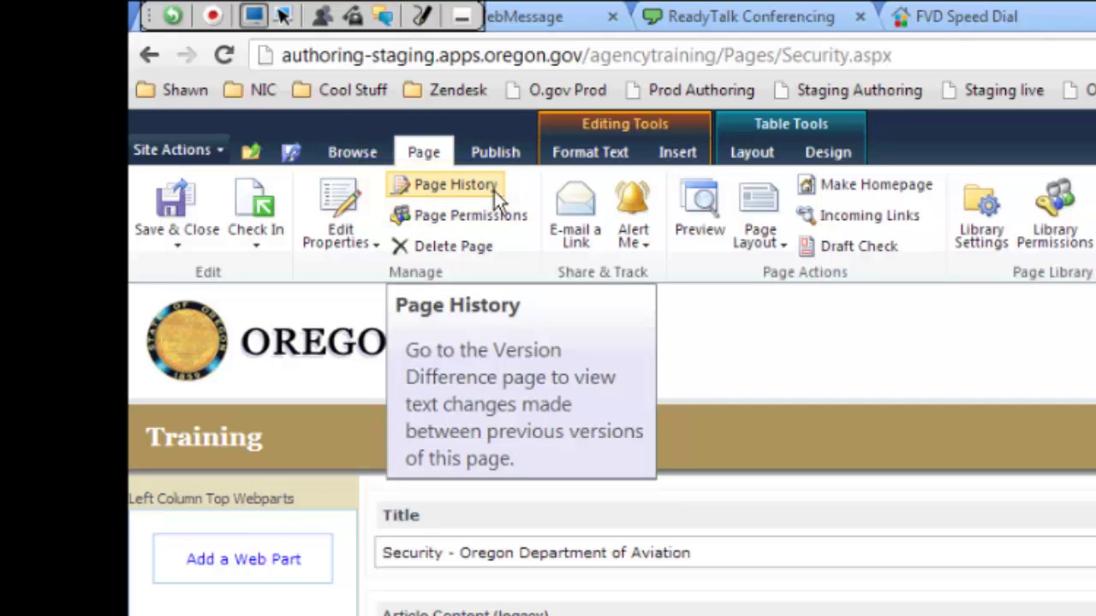
left_click(461, 196)
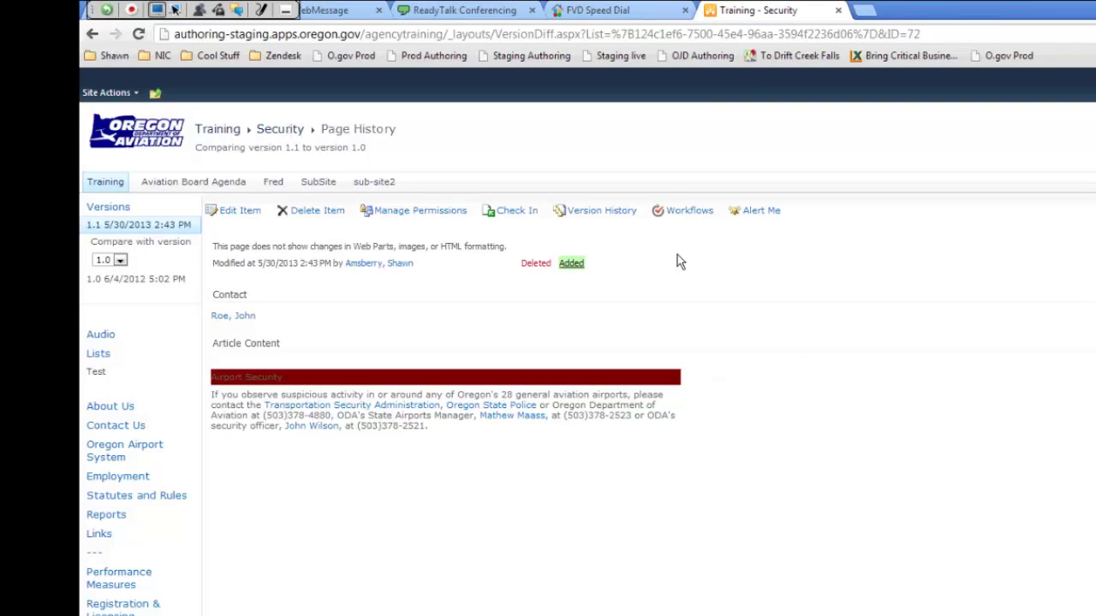
left_click(604, 221)
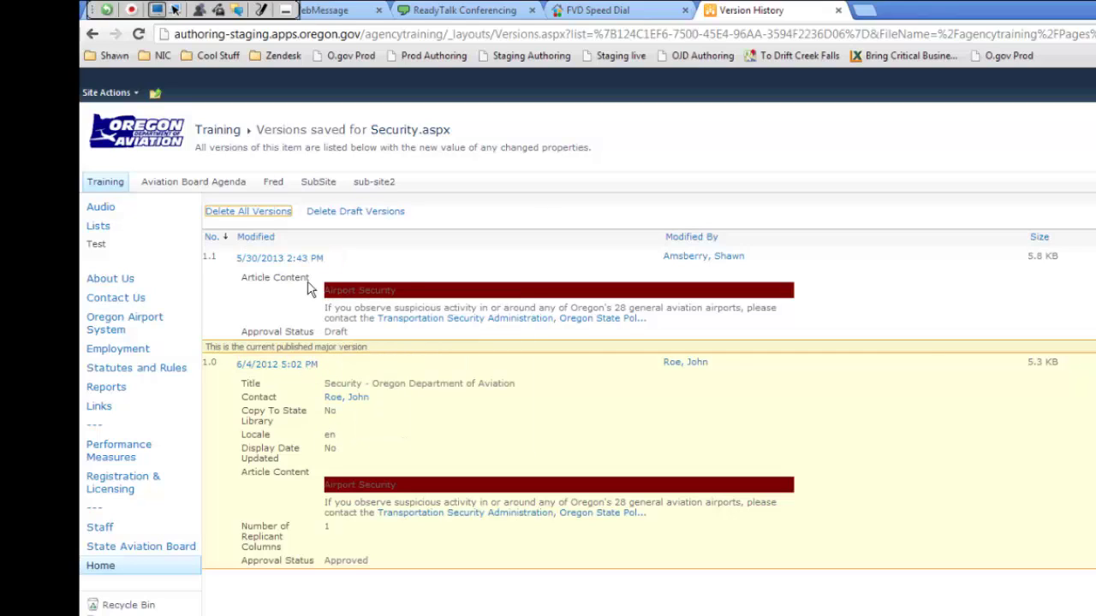
Step: View the published version 1.0 of the Security page and restore it as the current version
mouse_move(333, 318)
mouse_move(341, 377)
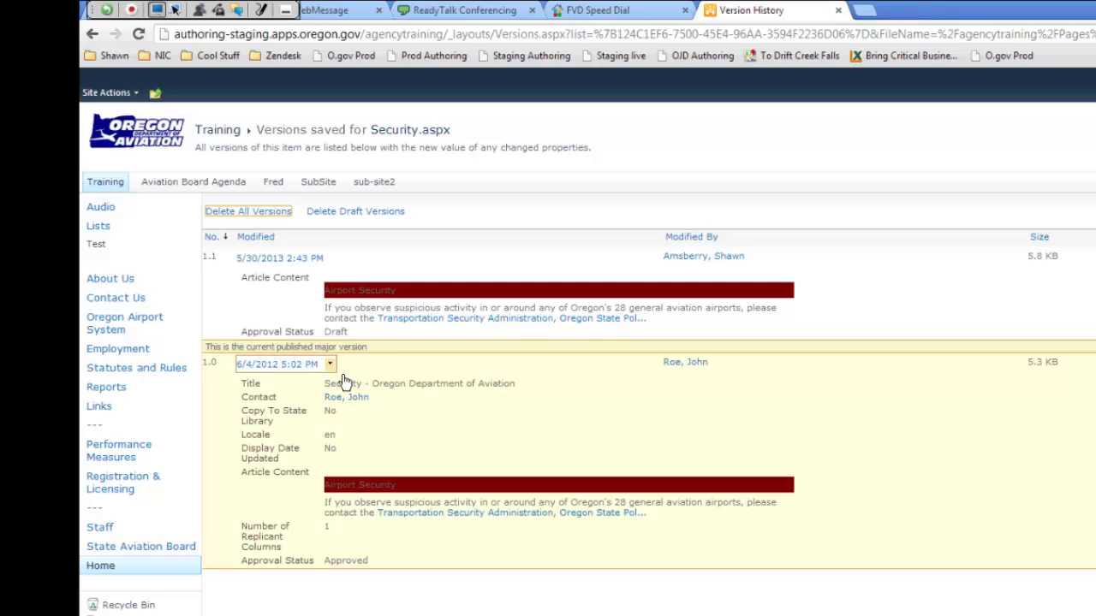
left_click(289, 368)
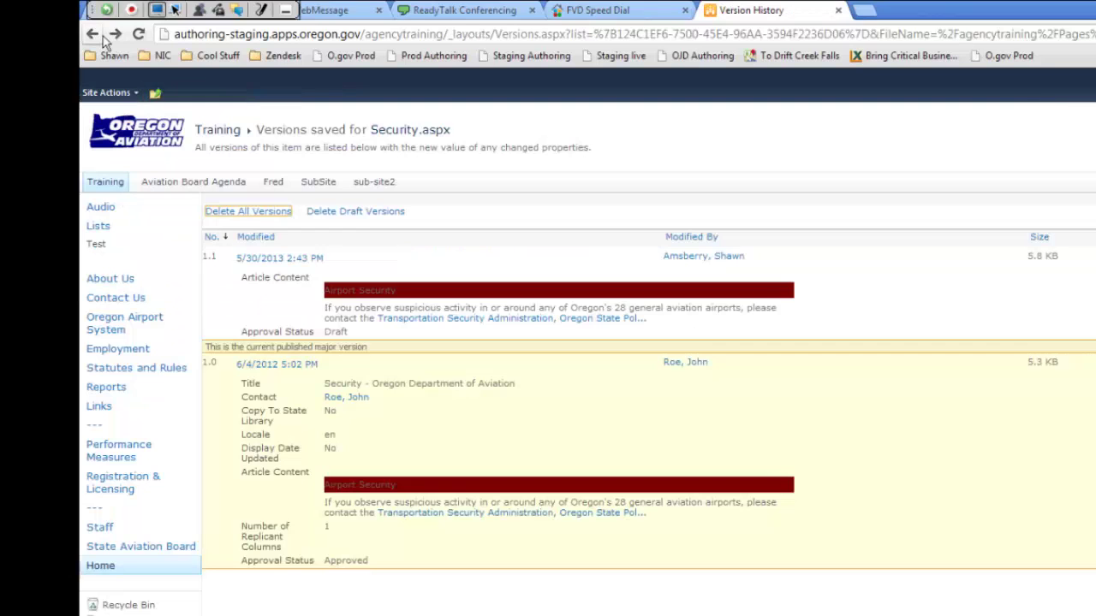
left_click(333, 373)
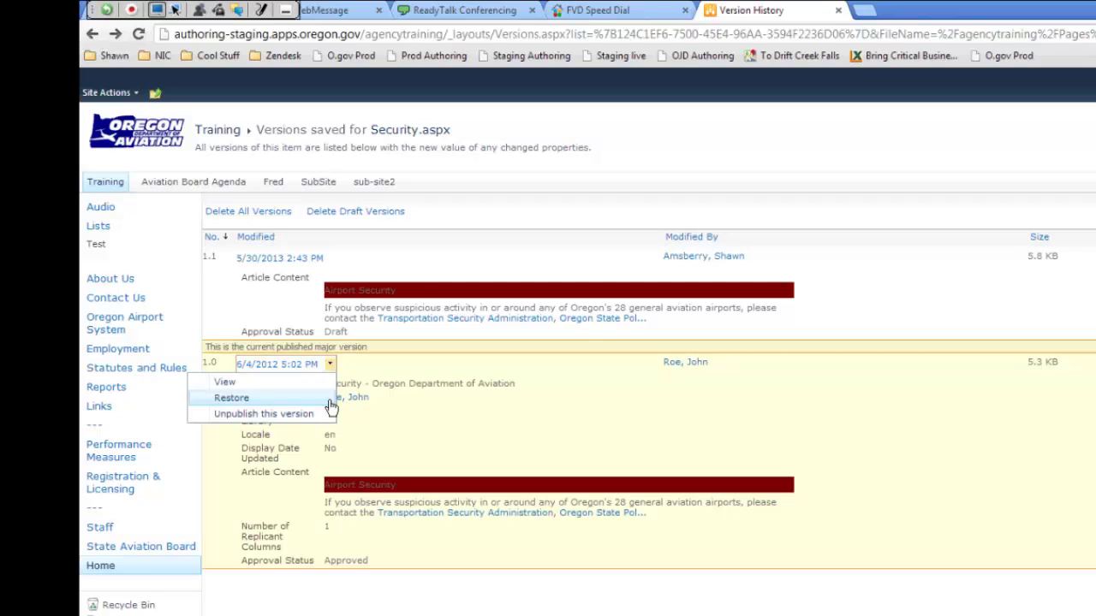
left_click(247, 404)
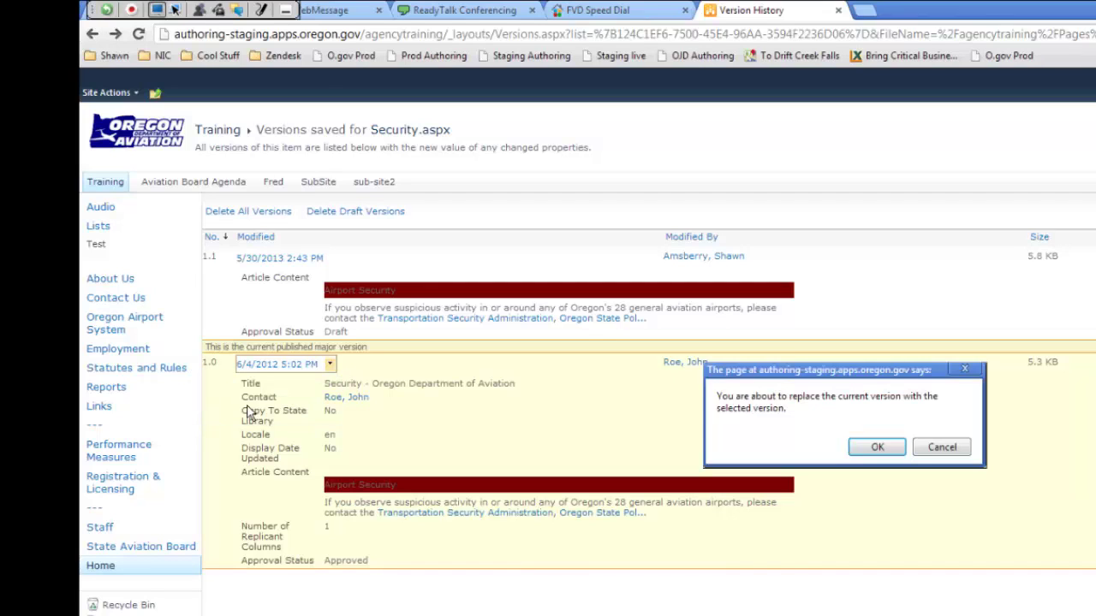
left_click(867, 449)
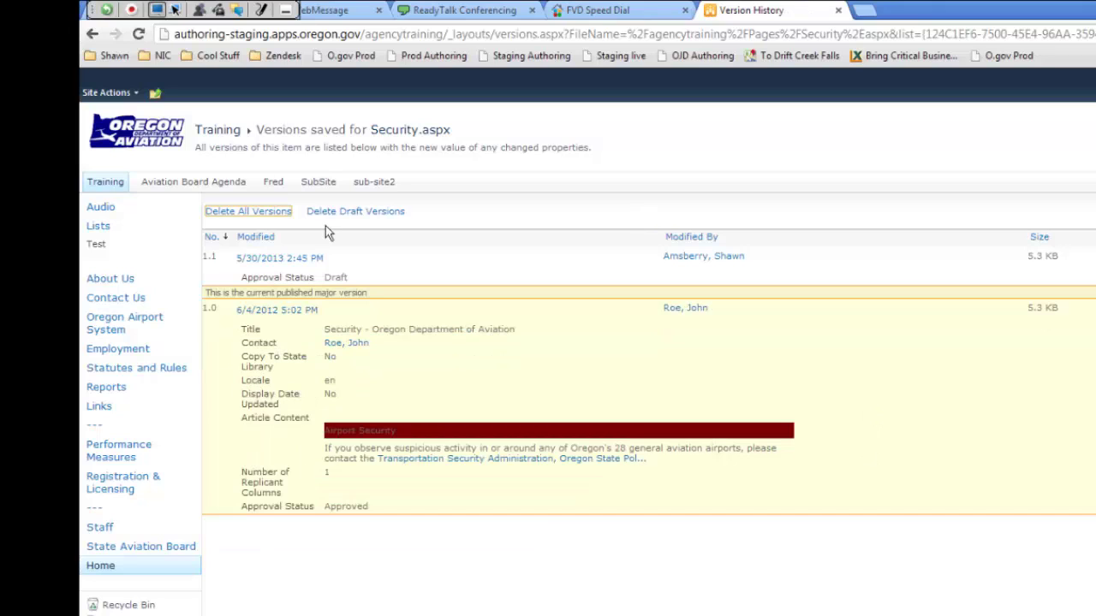
Step: View the draft version 1.1 of the Security page, and reopen the page's version history
mouse_move(261, 263)
left_click(307, 268)
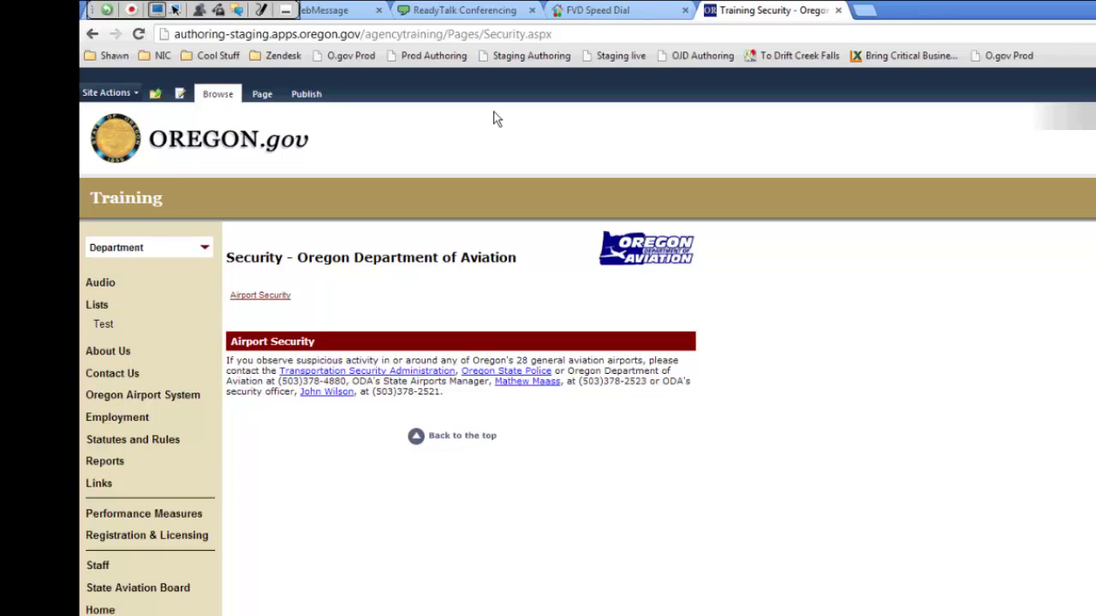
left_click(262, 95)
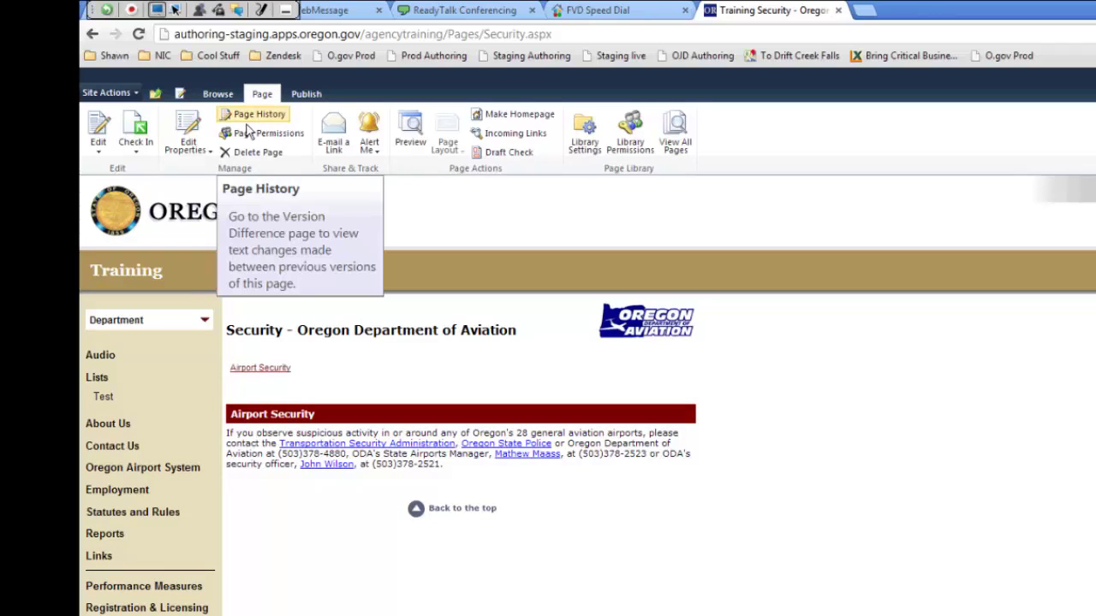
left_click(252, 115)
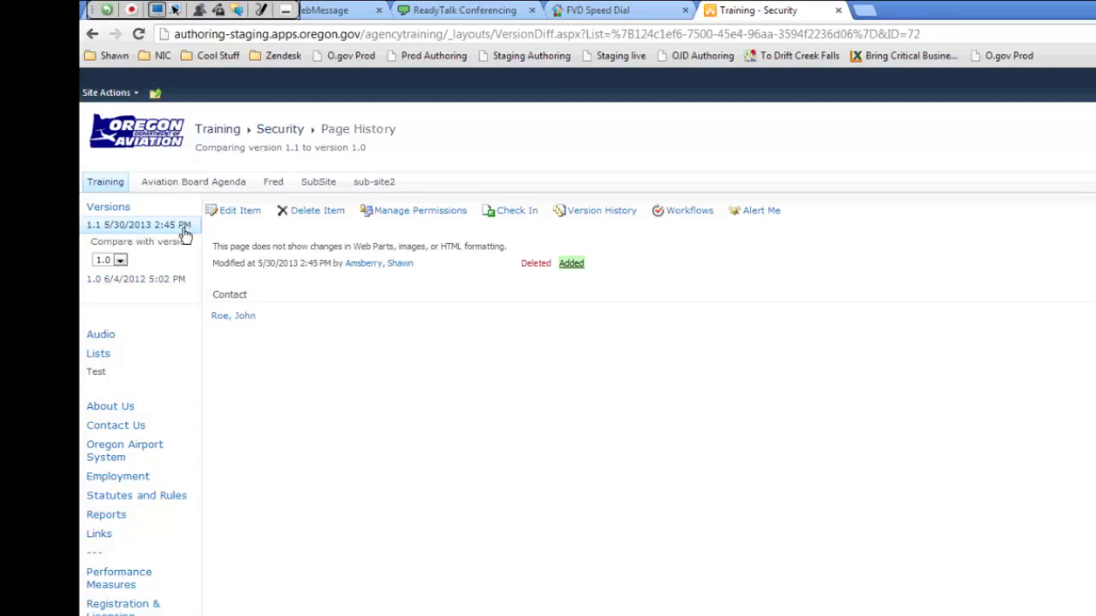
left_click(618, 220)
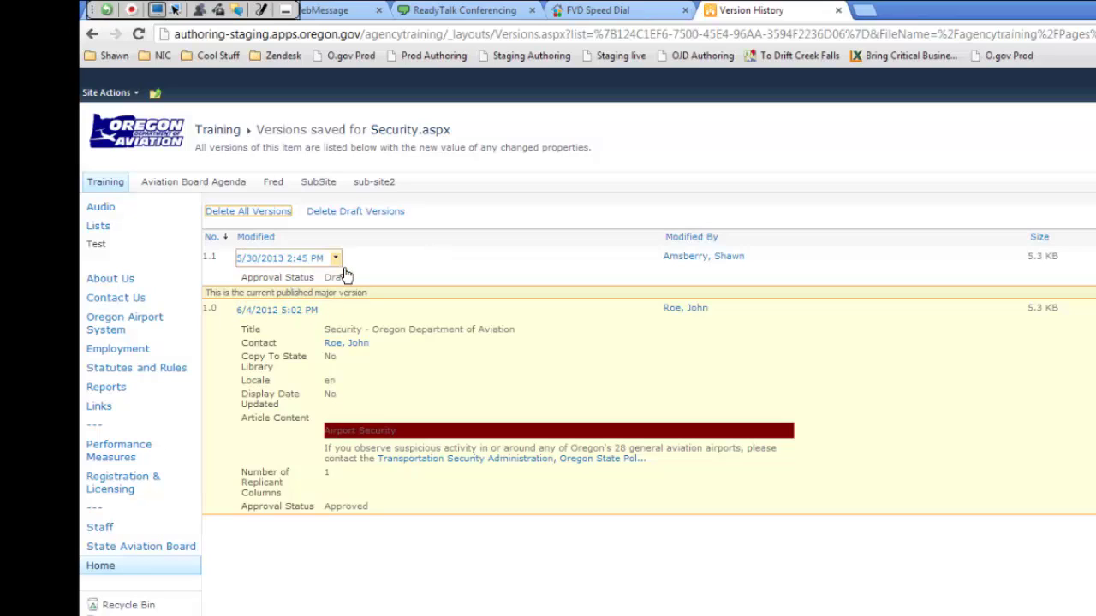
Step: Try to restore the draft version 1.1 of the Security page
left_click(345, 270)
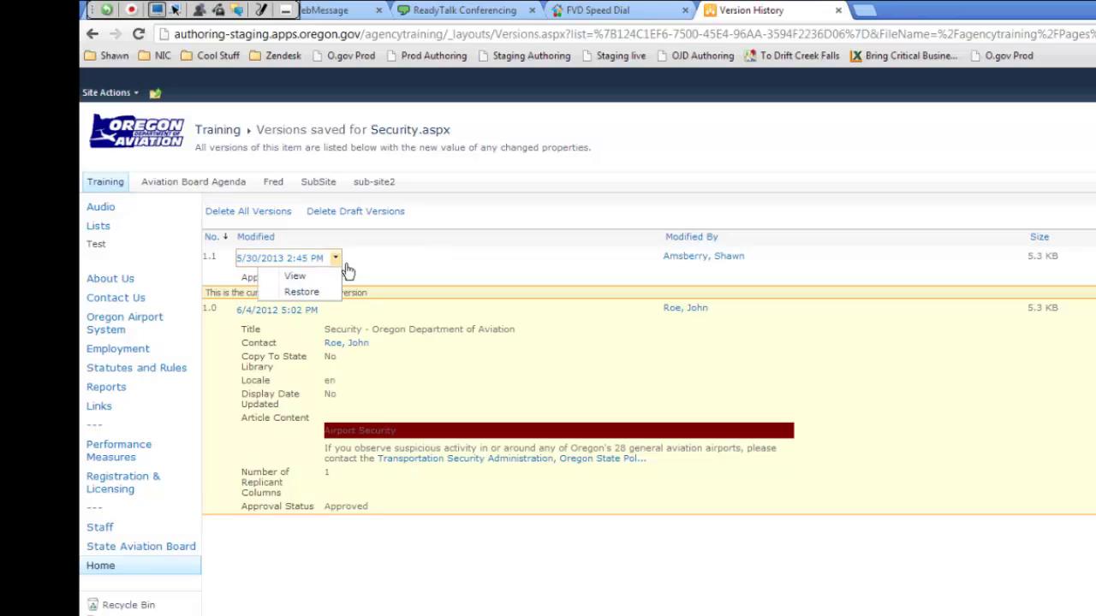
left_click(313, 301)
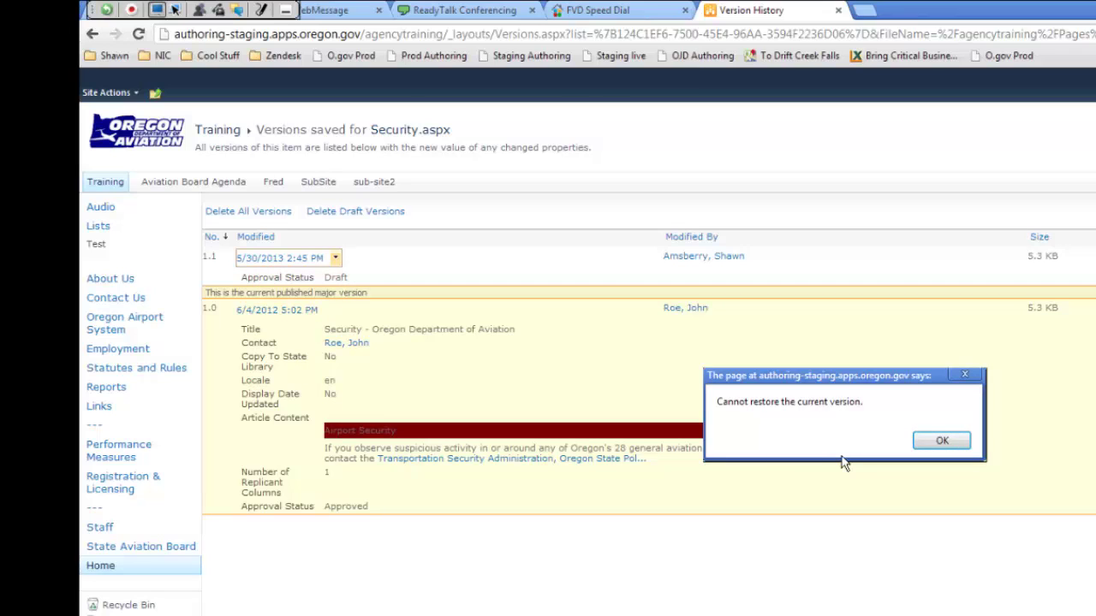
key("Return")
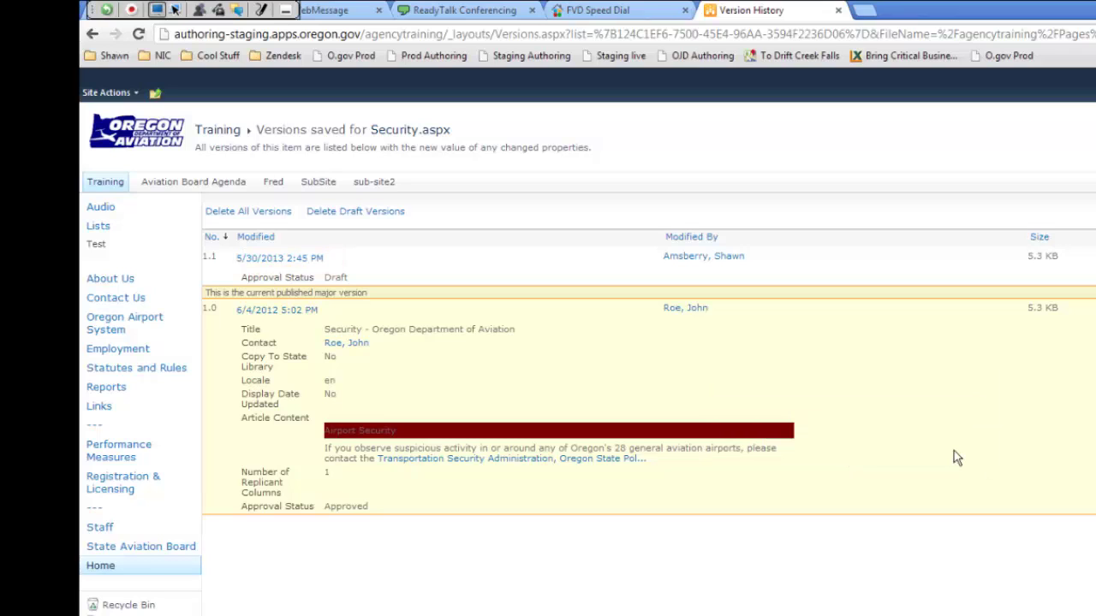
Step: Restore version 1.0 of the Security page once more and accept replacing the current version
left_click(333, 313)
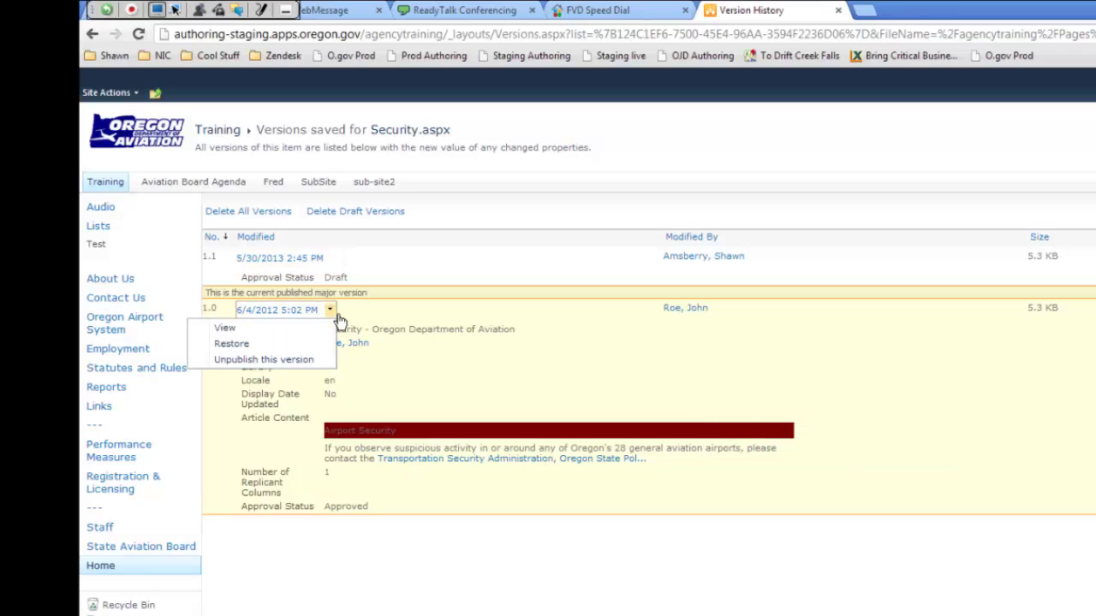
left_click(267, 349)
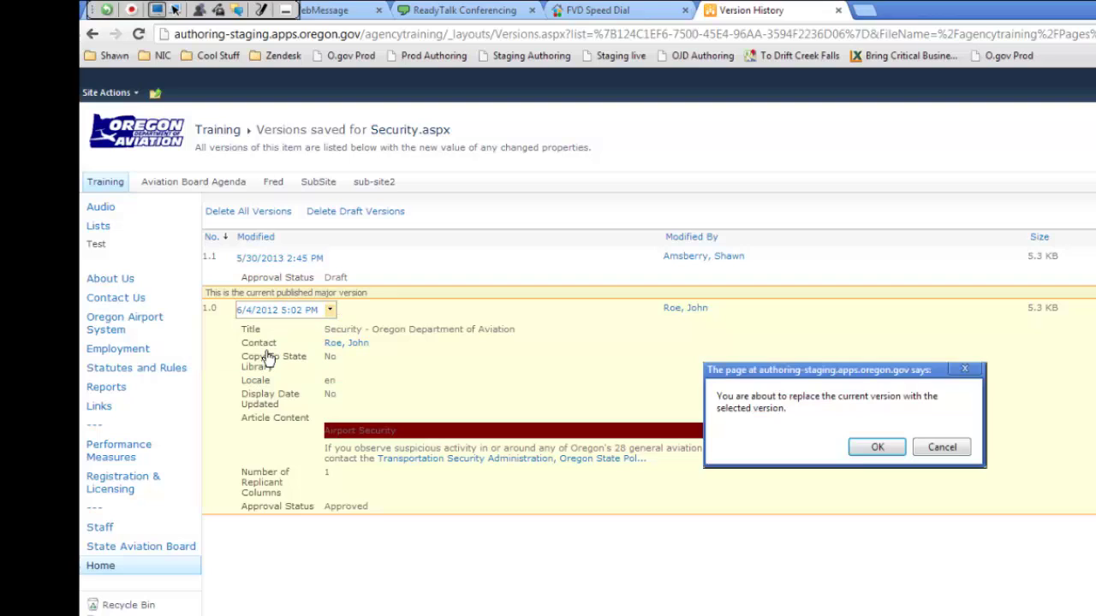
left_click(863, 451)
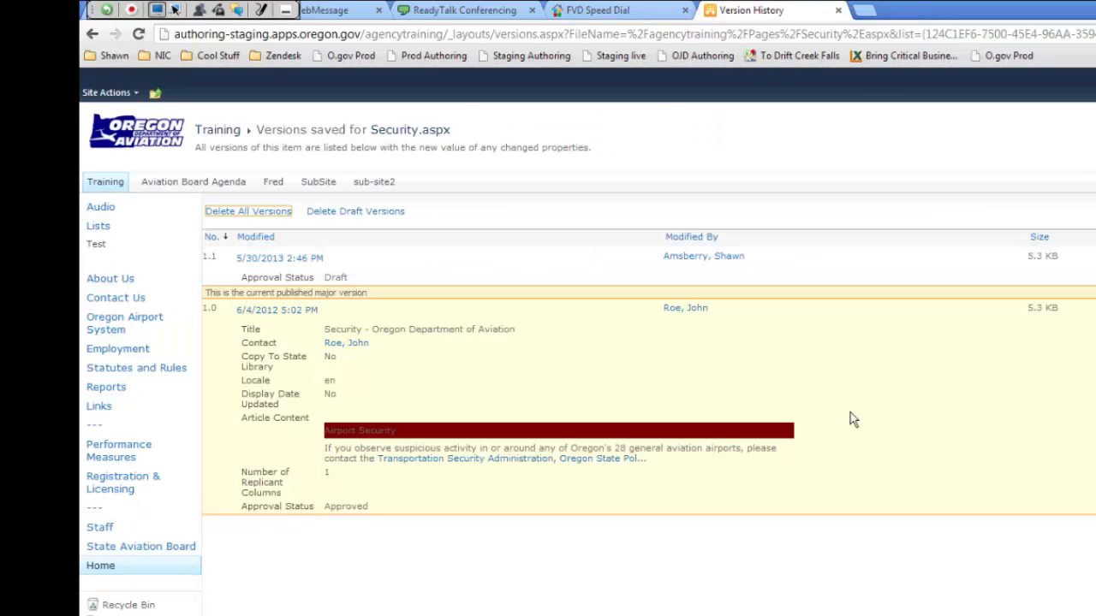